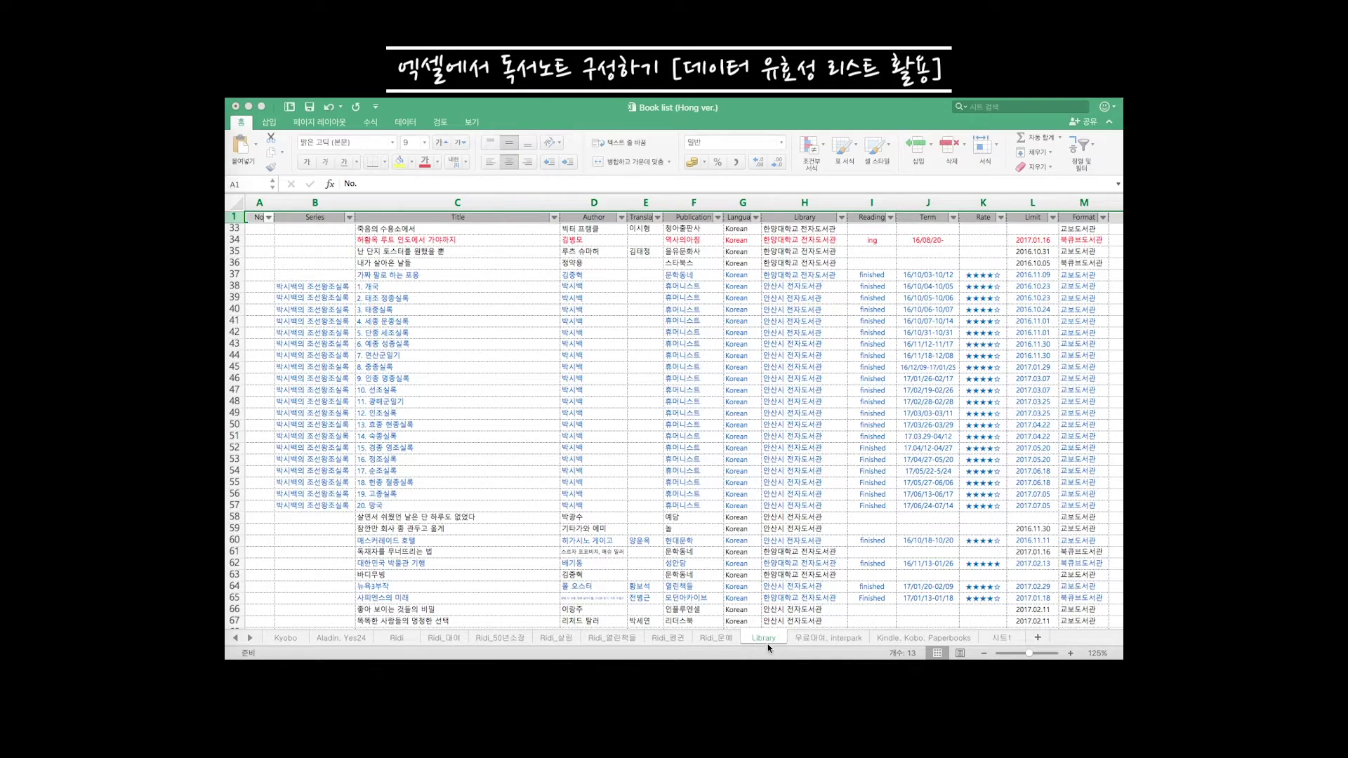
In the example sheet, view cell I40's reading-status dropdown choices without changing them
scroll(740, 529, up, 2)
scroll(740, 528, up, 5)
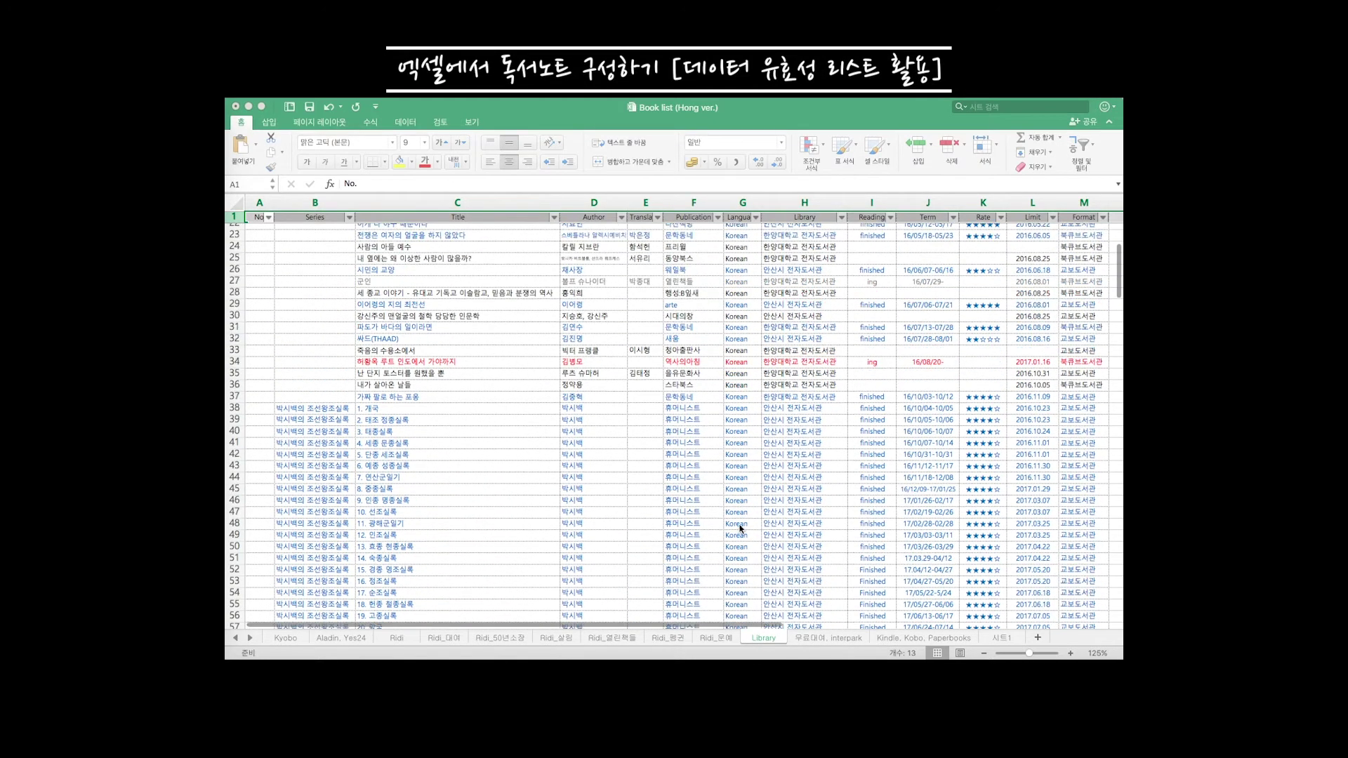
scroll(741, 528, up, 5)
scroll(741, 528, down, 5)
scroll(741, 528, down, 5)
scroll(741, 526, down, 1)
scroll(741, 523, down, 1)
scroll(740, 523, up, 10)
scroll(739, 524, down, 1)
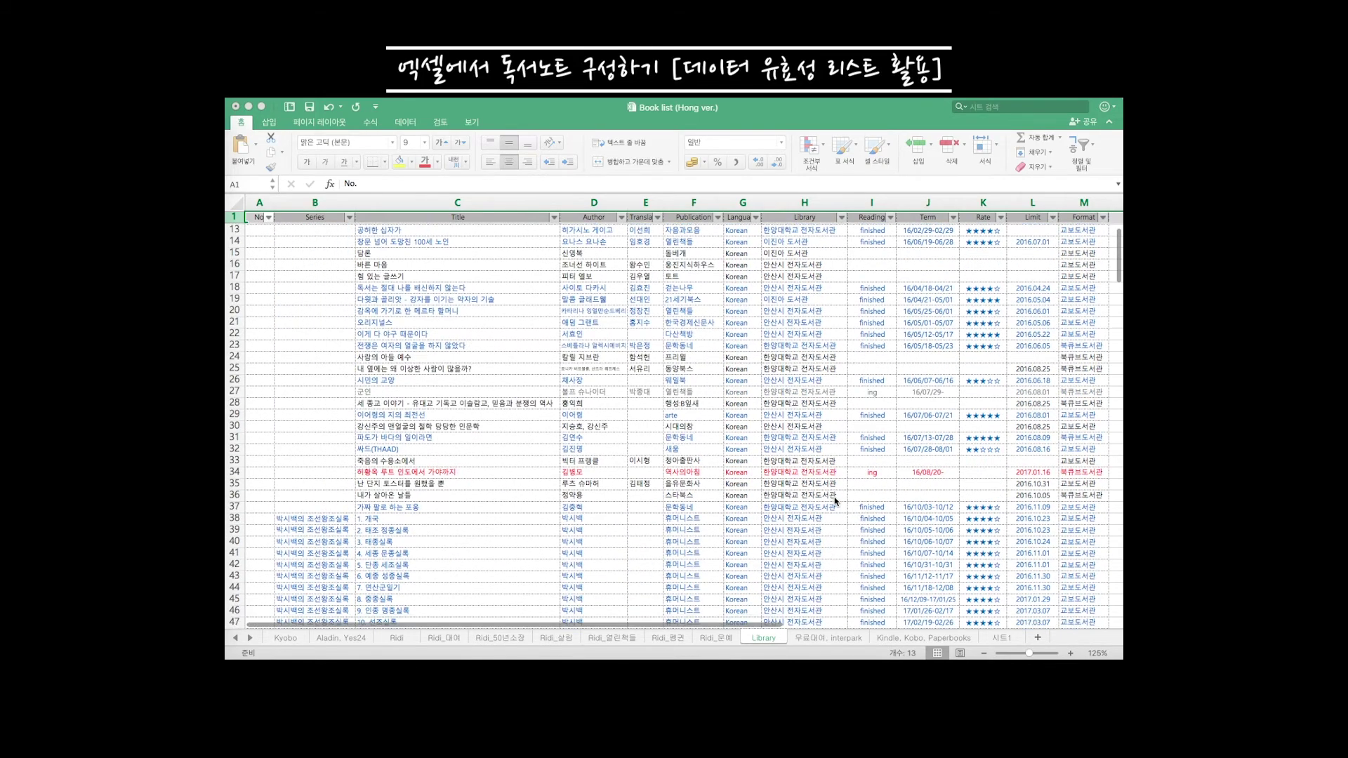
scroll(740, 523, down, 5)
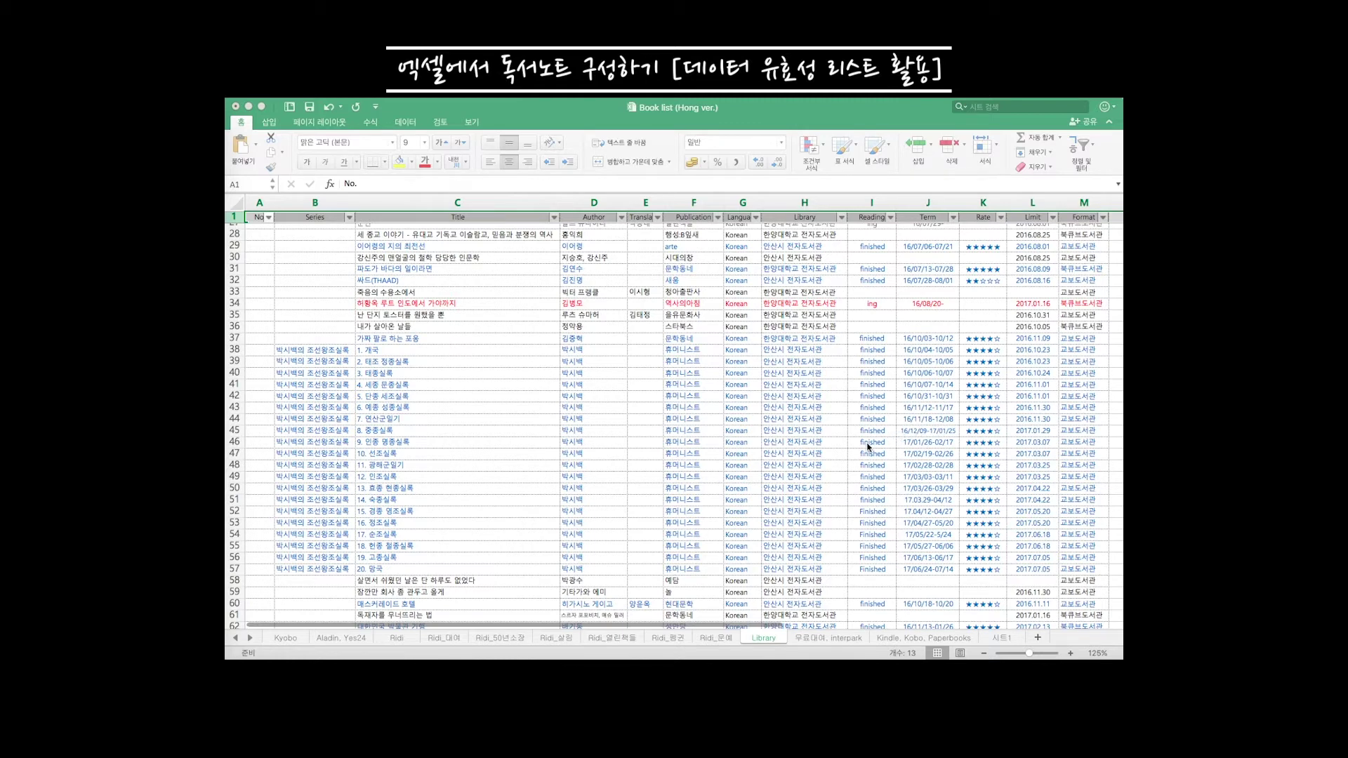
click(884, 372)
click(872, 373)
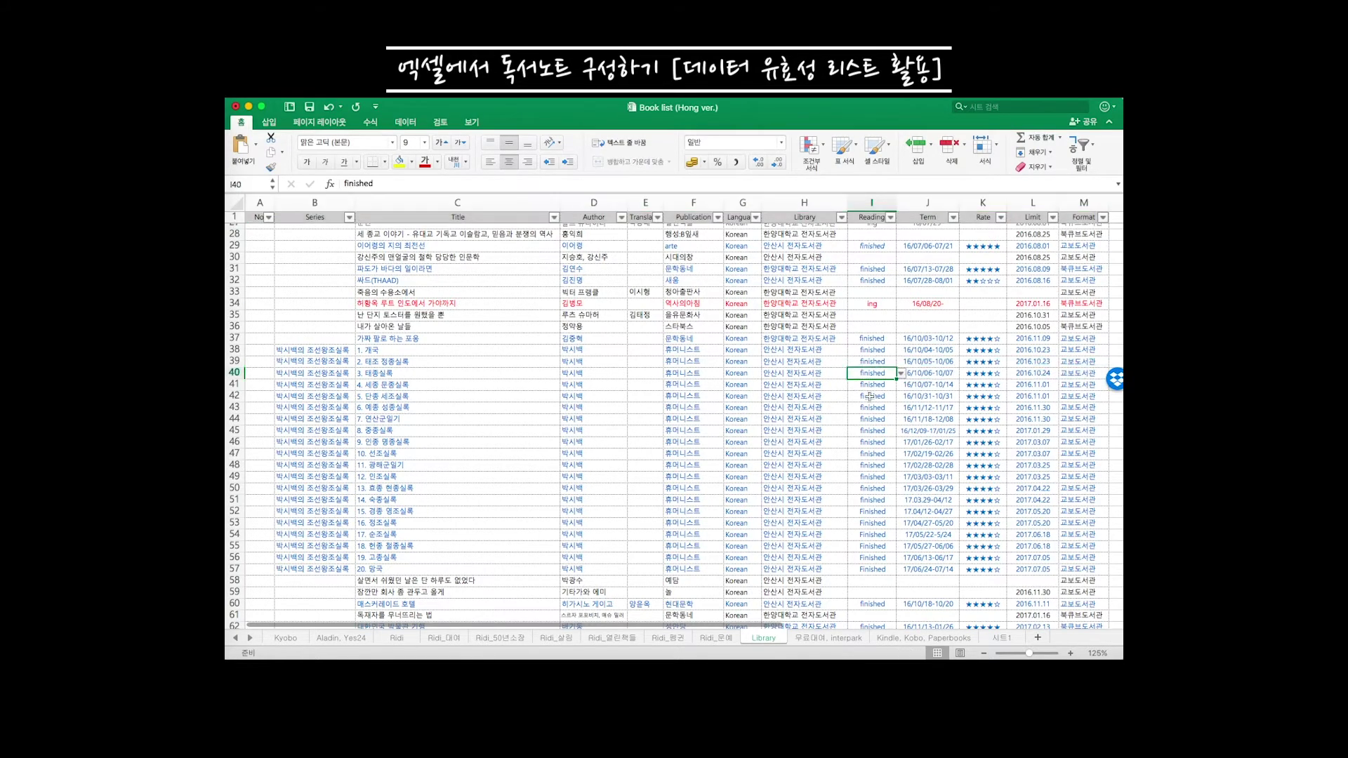
click(901, 375)
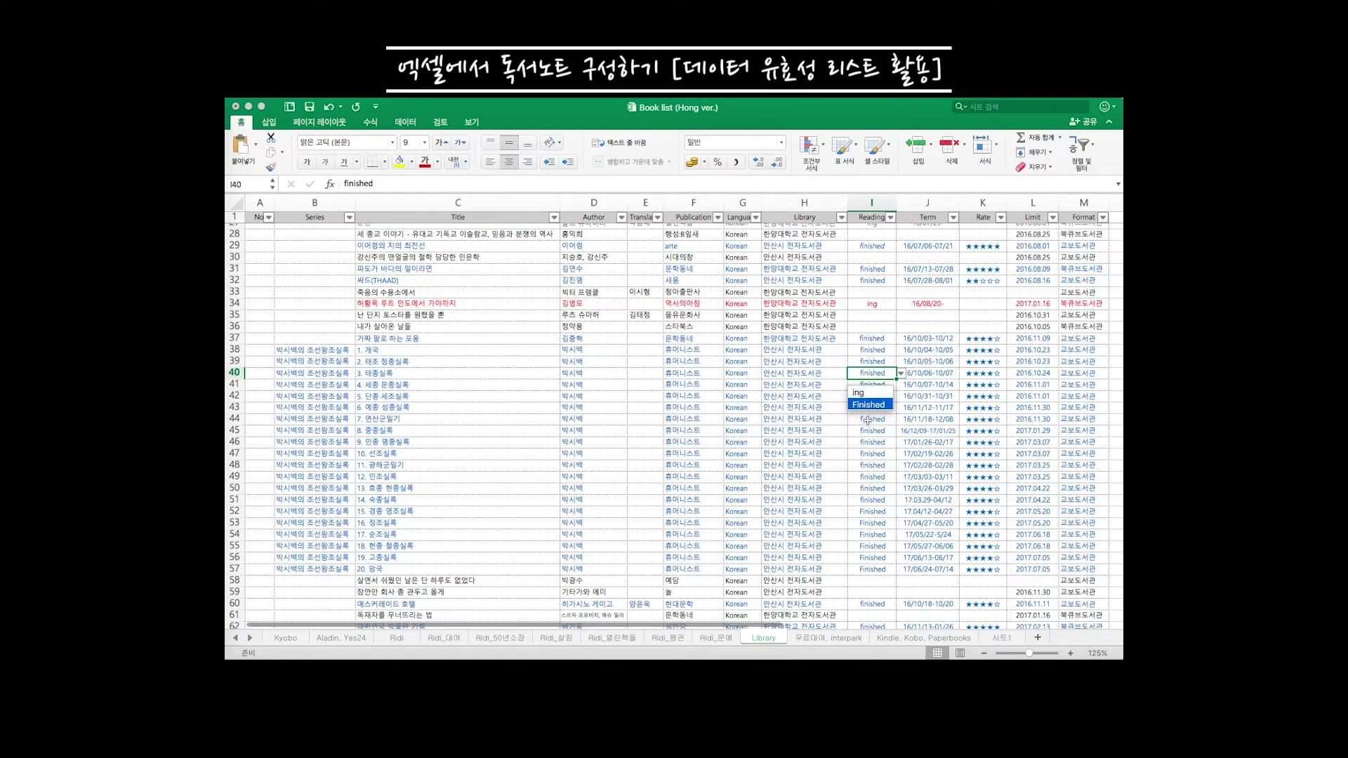
key(Escape)
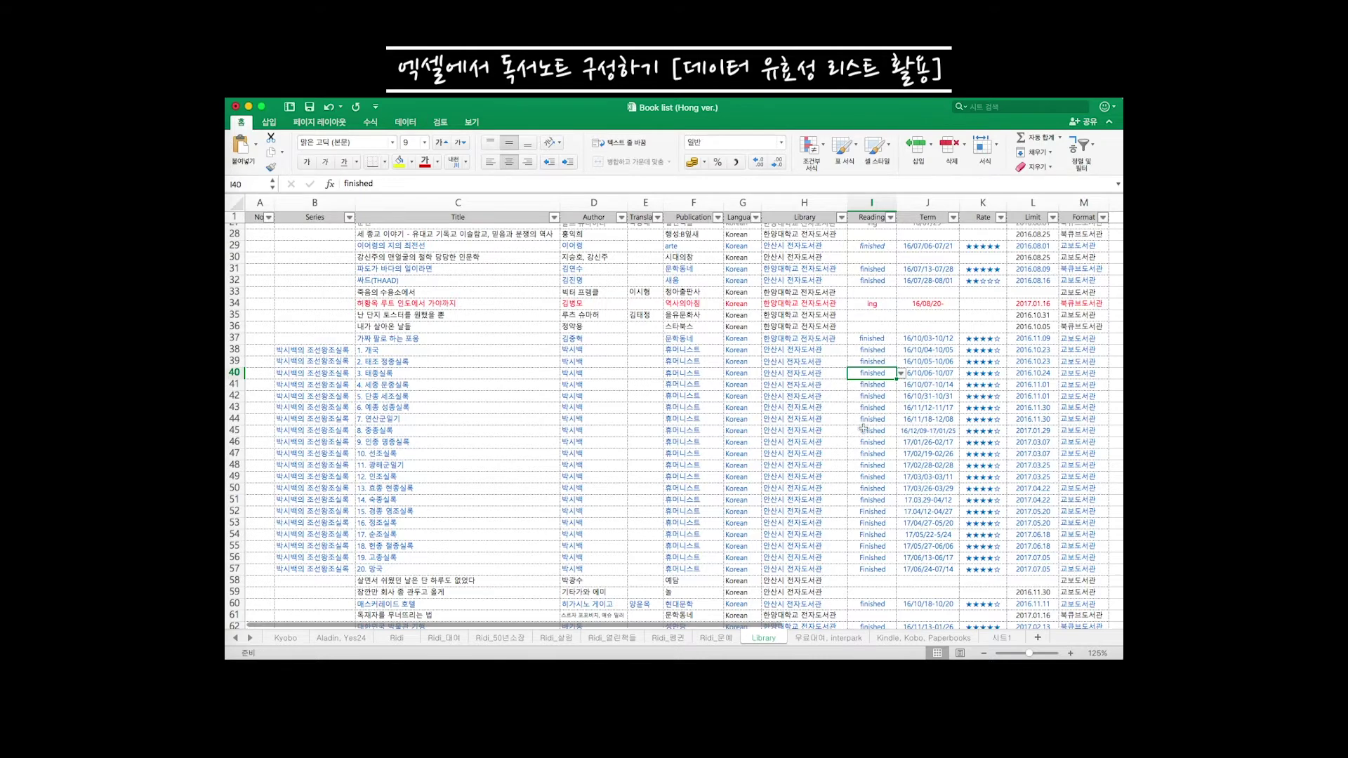
Inspect the star-rating dropdowns in the example sheet's rating cells K41 and K42
click(871, 431)
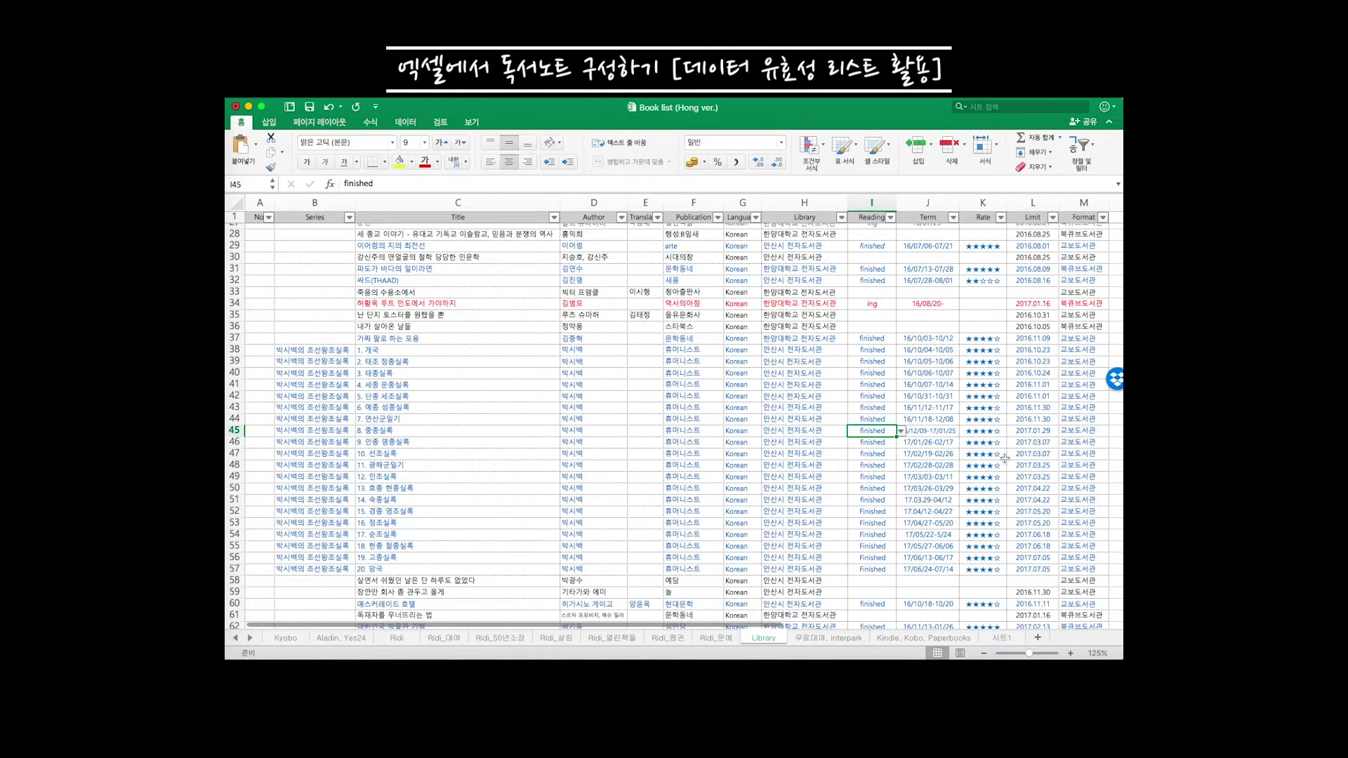
click(992, 395)
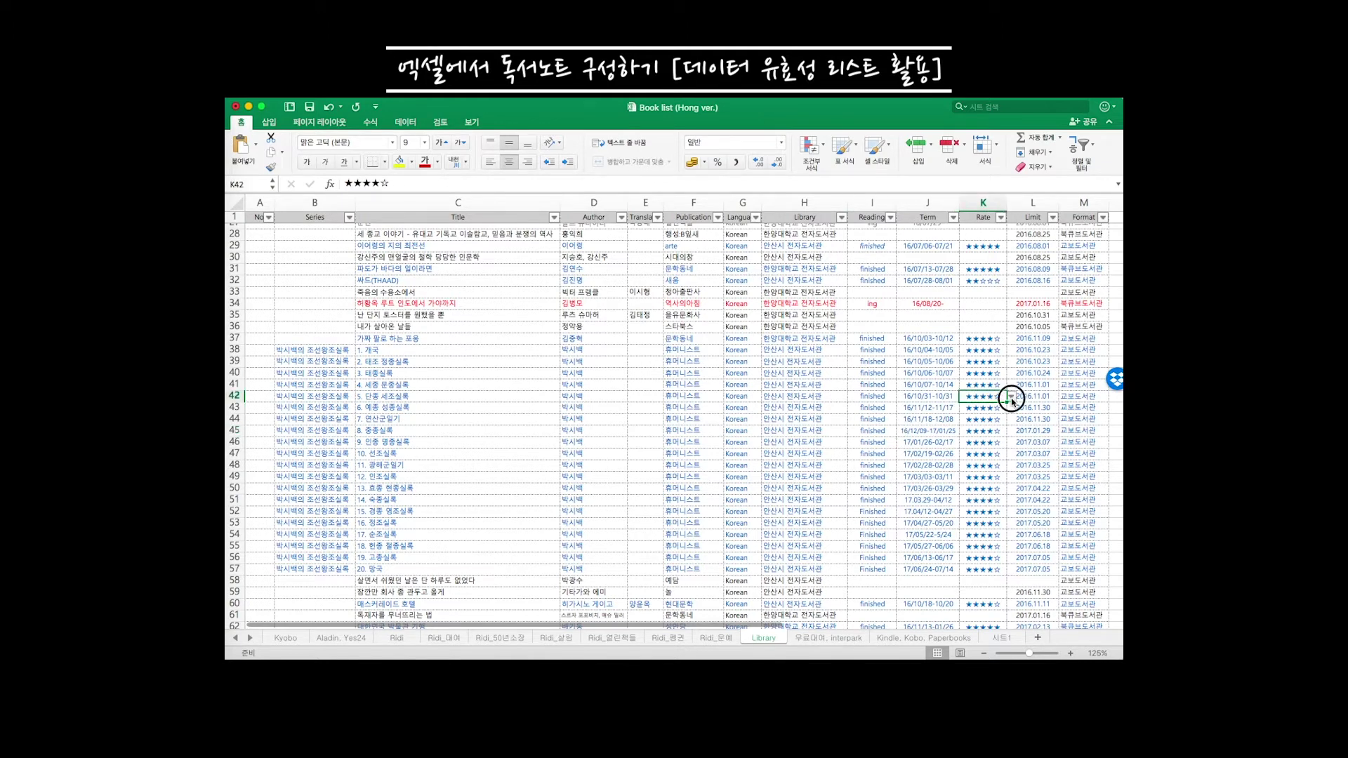
click(1012, 396)
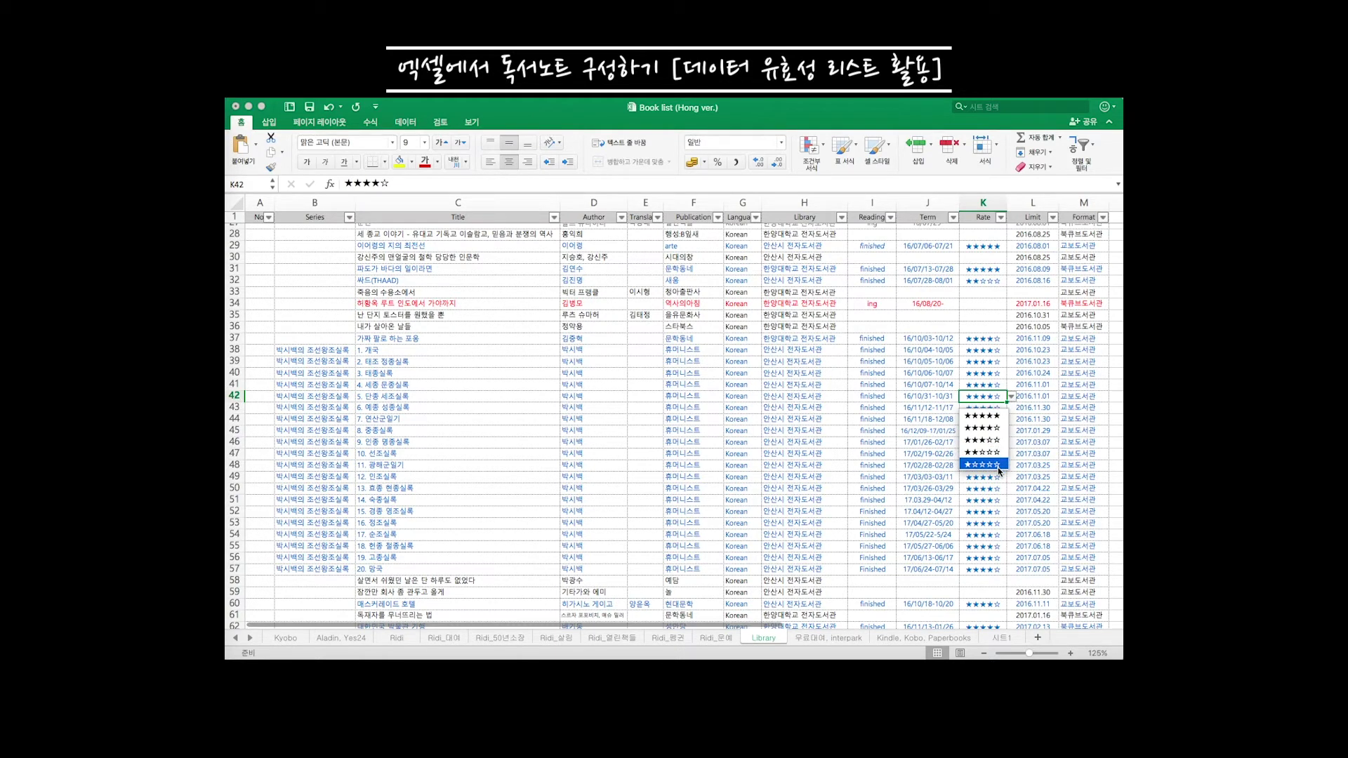
click(989, 382)
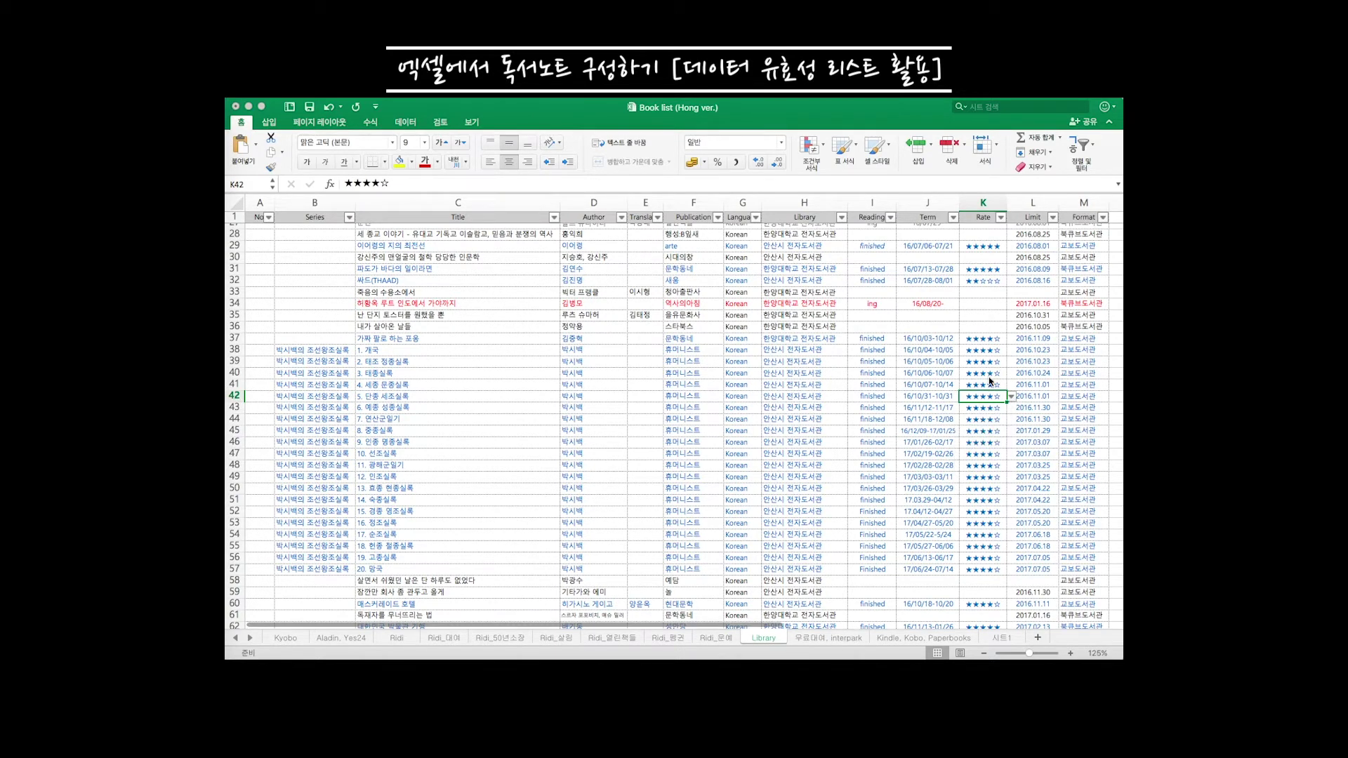
click(988, 385)
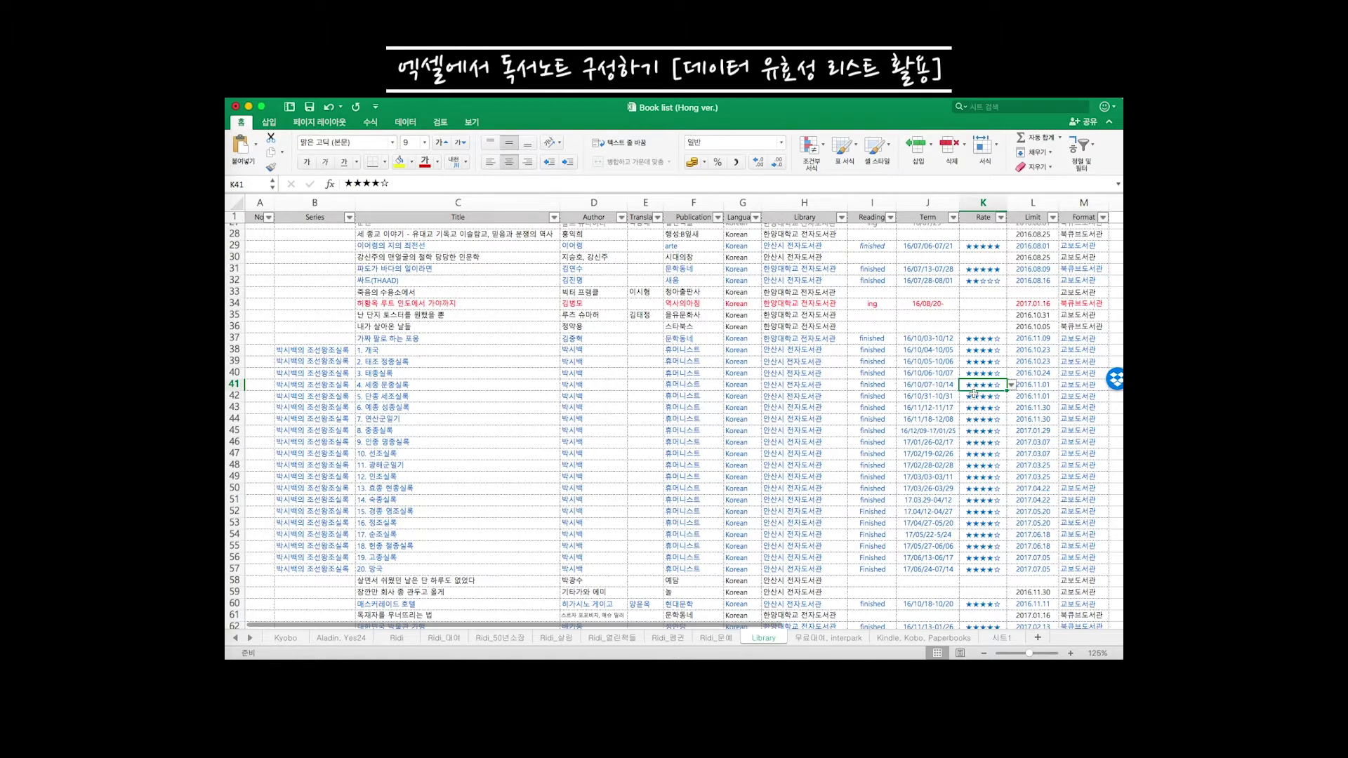
click(976, 443)
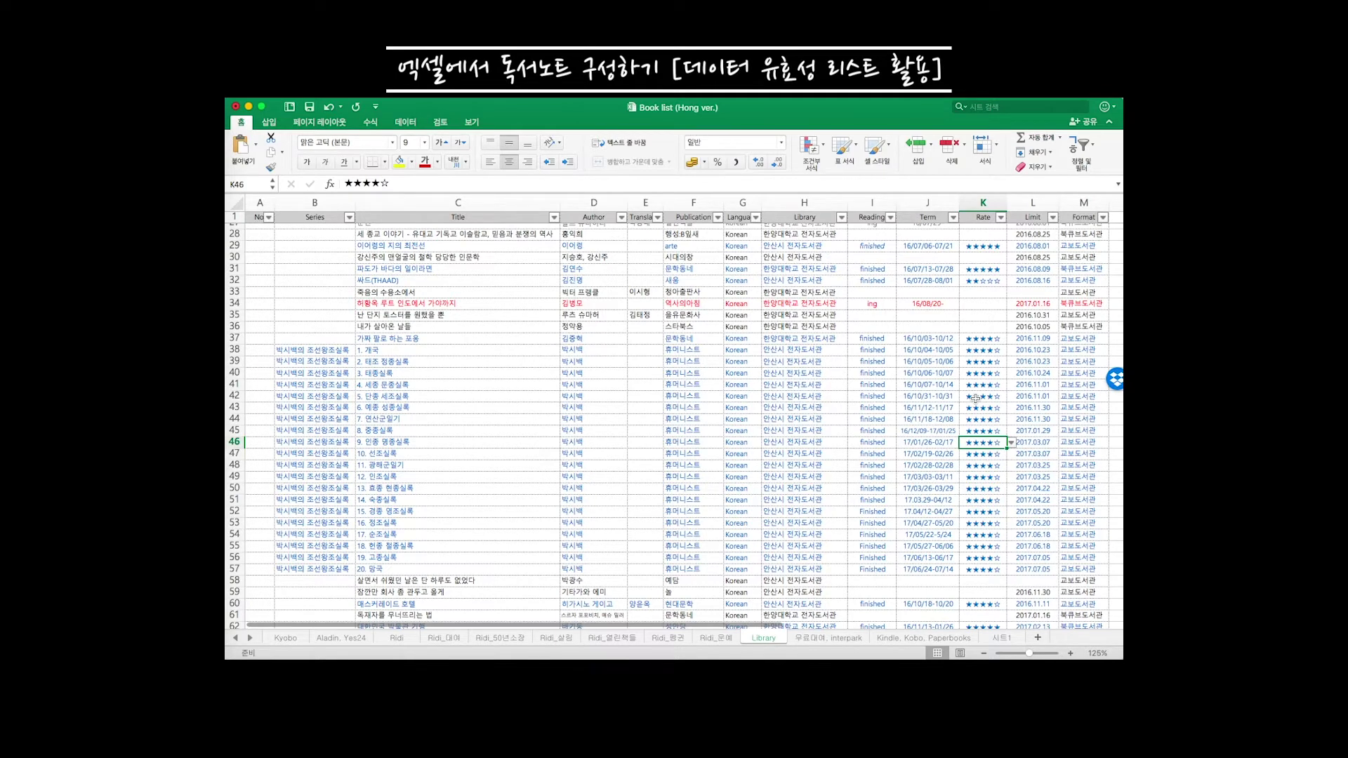
click(874, 431)
click(993, 384)
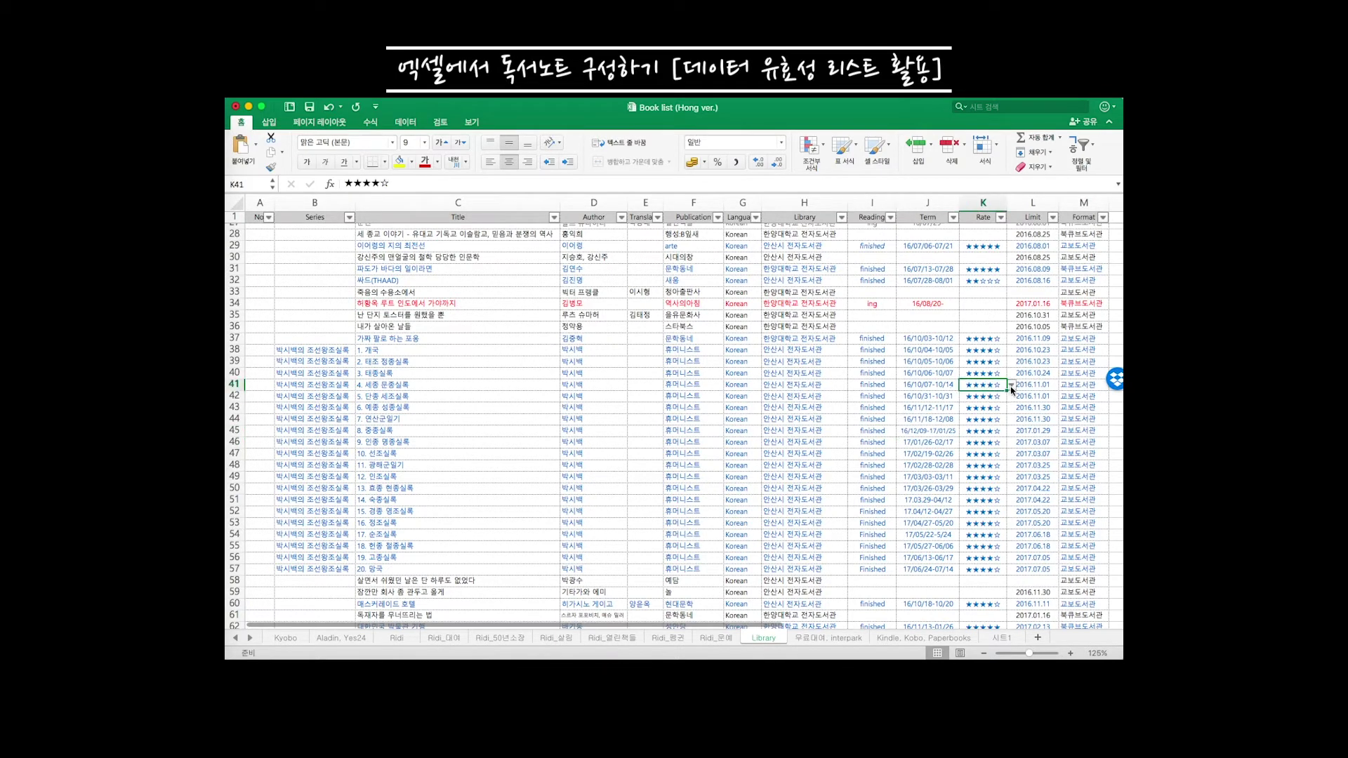
click(1012, 386)
click(903, 373)
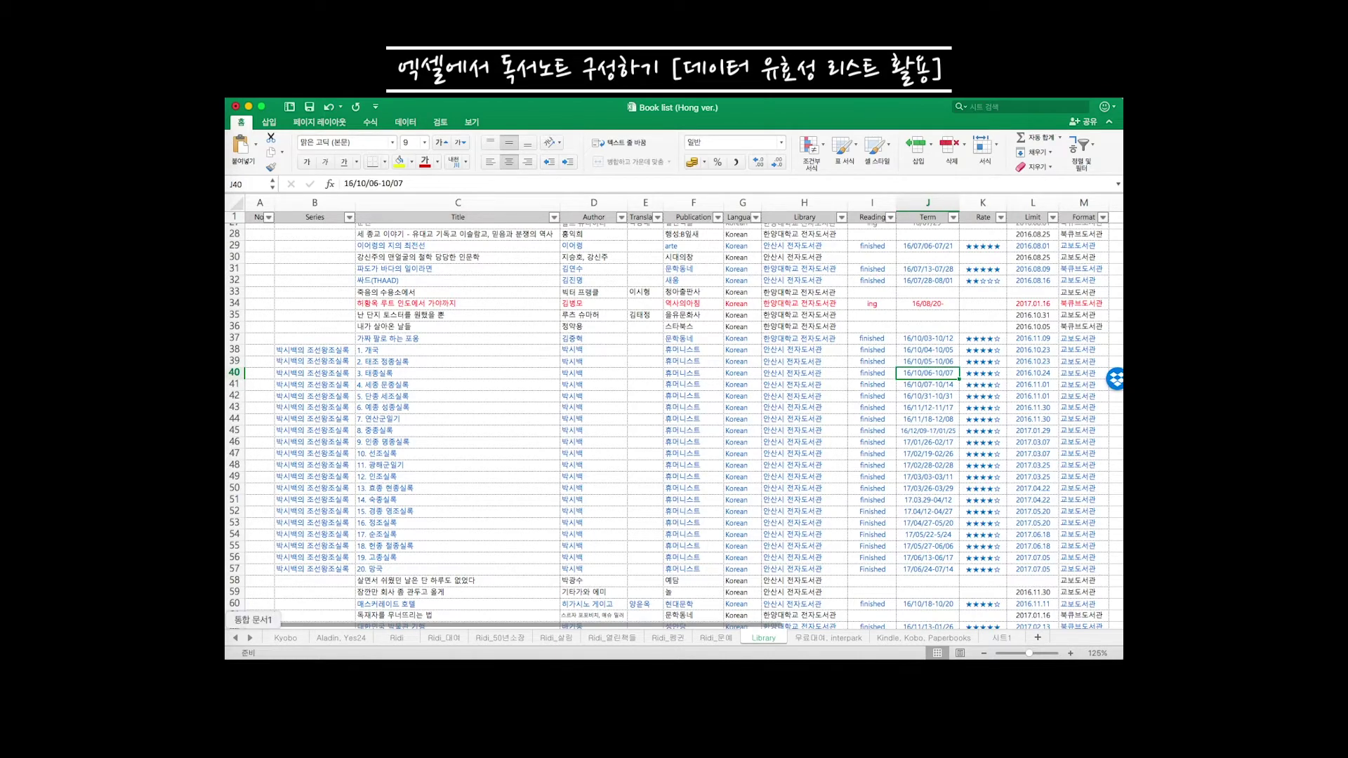
Bring 통합 문서1 forward and select cells in its empty 상태 and 평점 columns
click(253, 619)
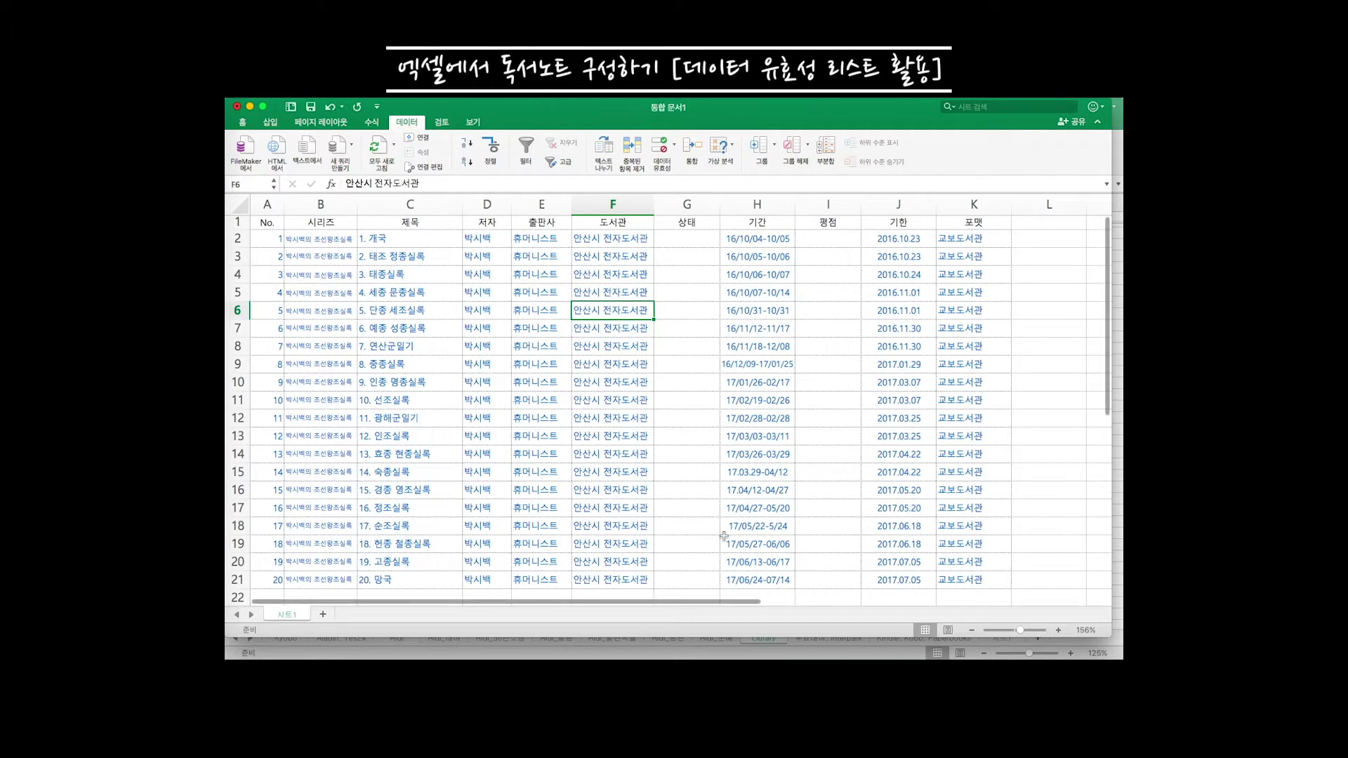
click(687, 342)
click(687, 240)
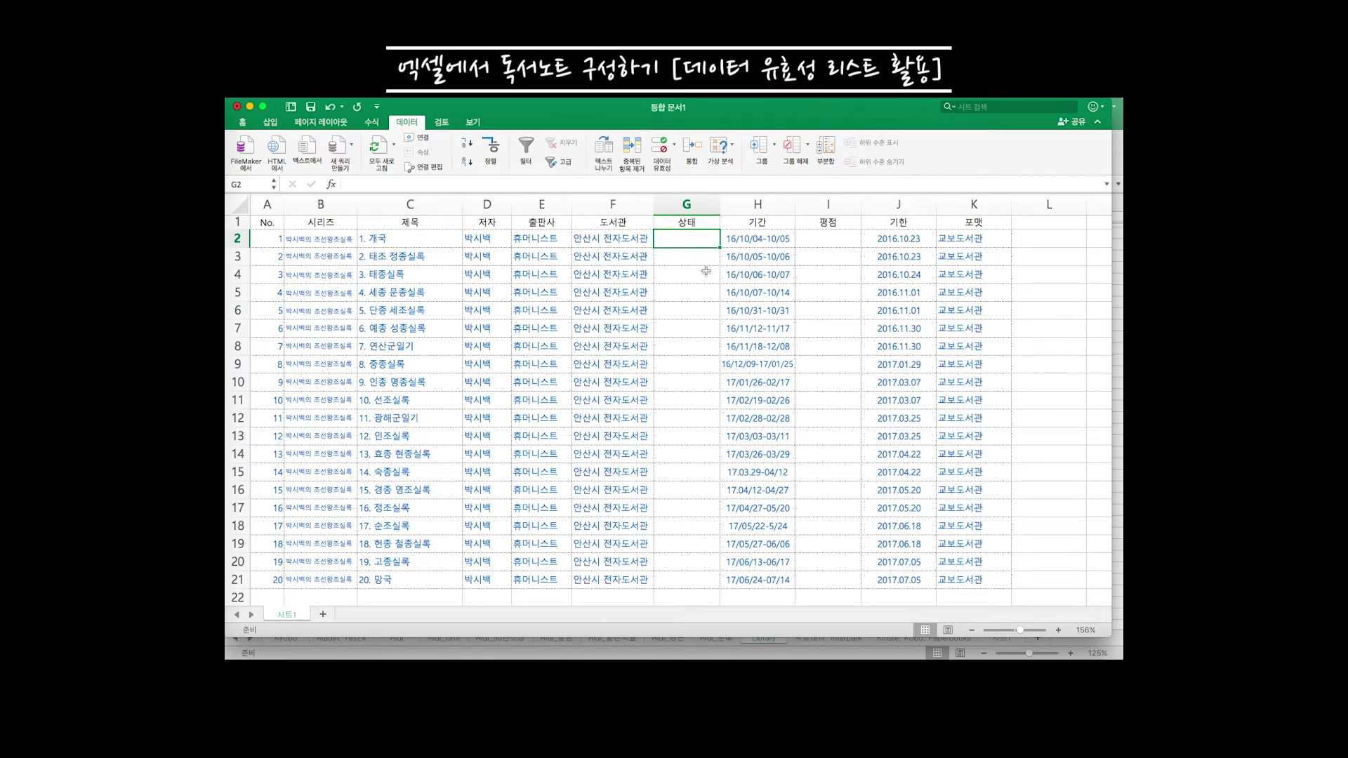
click(819, 260)
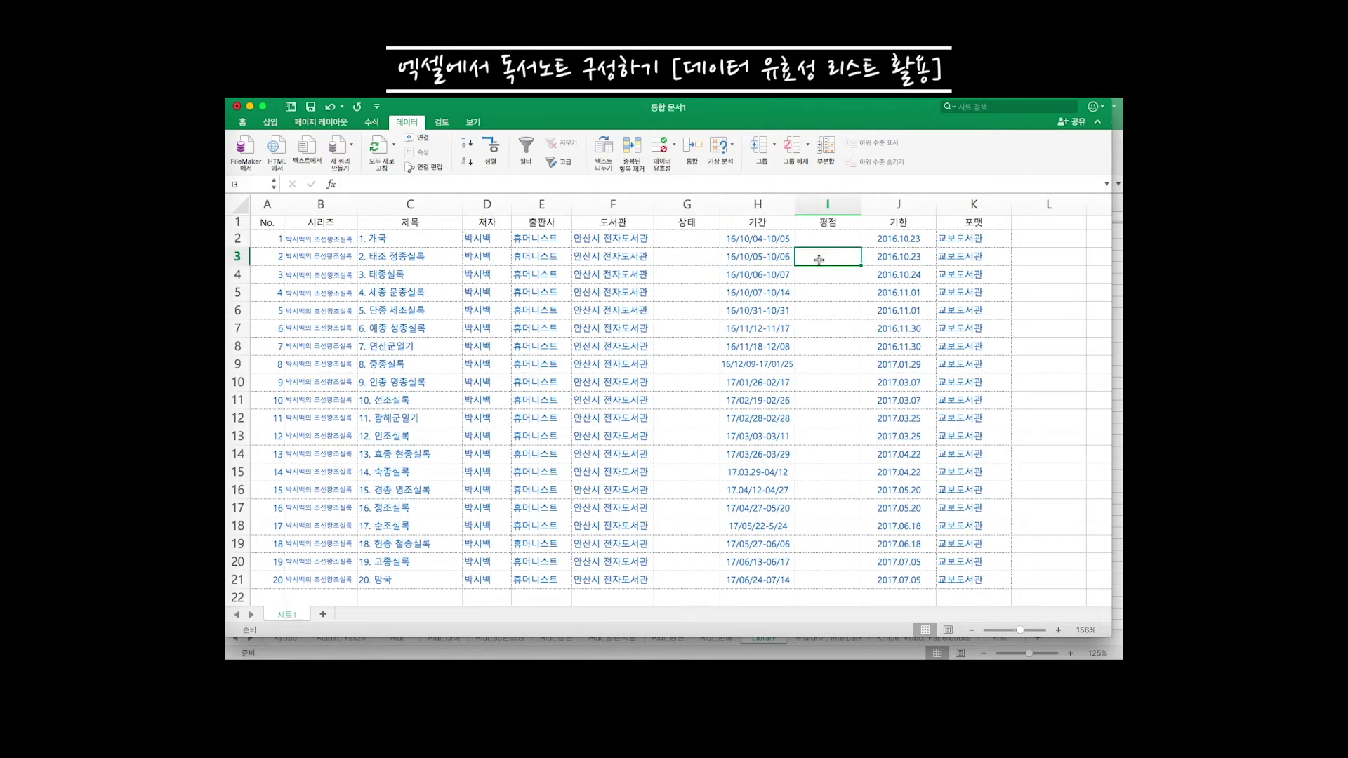
click(706, 298)
click(804, 368)
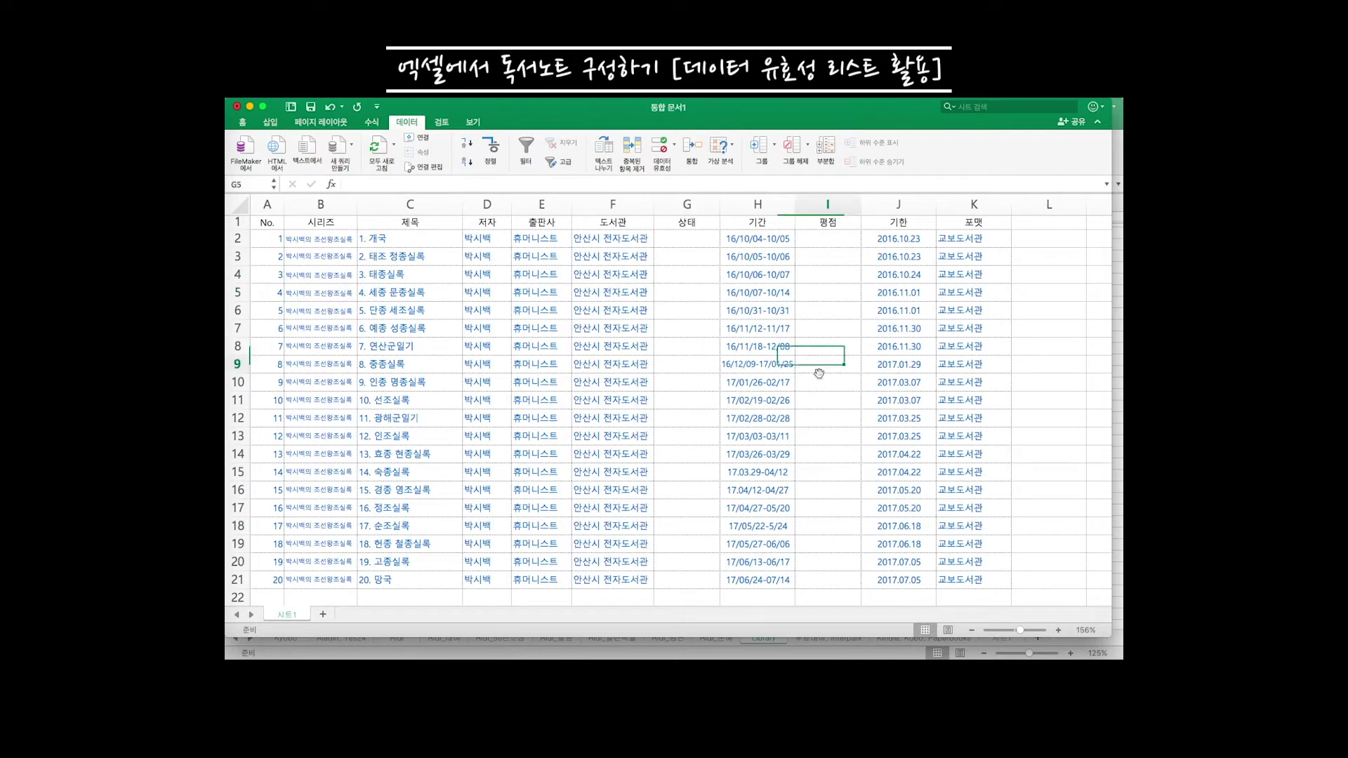
Start typing a status in G5, then erase it and leave G5 empty
click(691, 294)
text(dhk)
key(BackSpace)
key(BackSpace)
key(BackSpace)
key(BackSpace)
key(BackSpace)
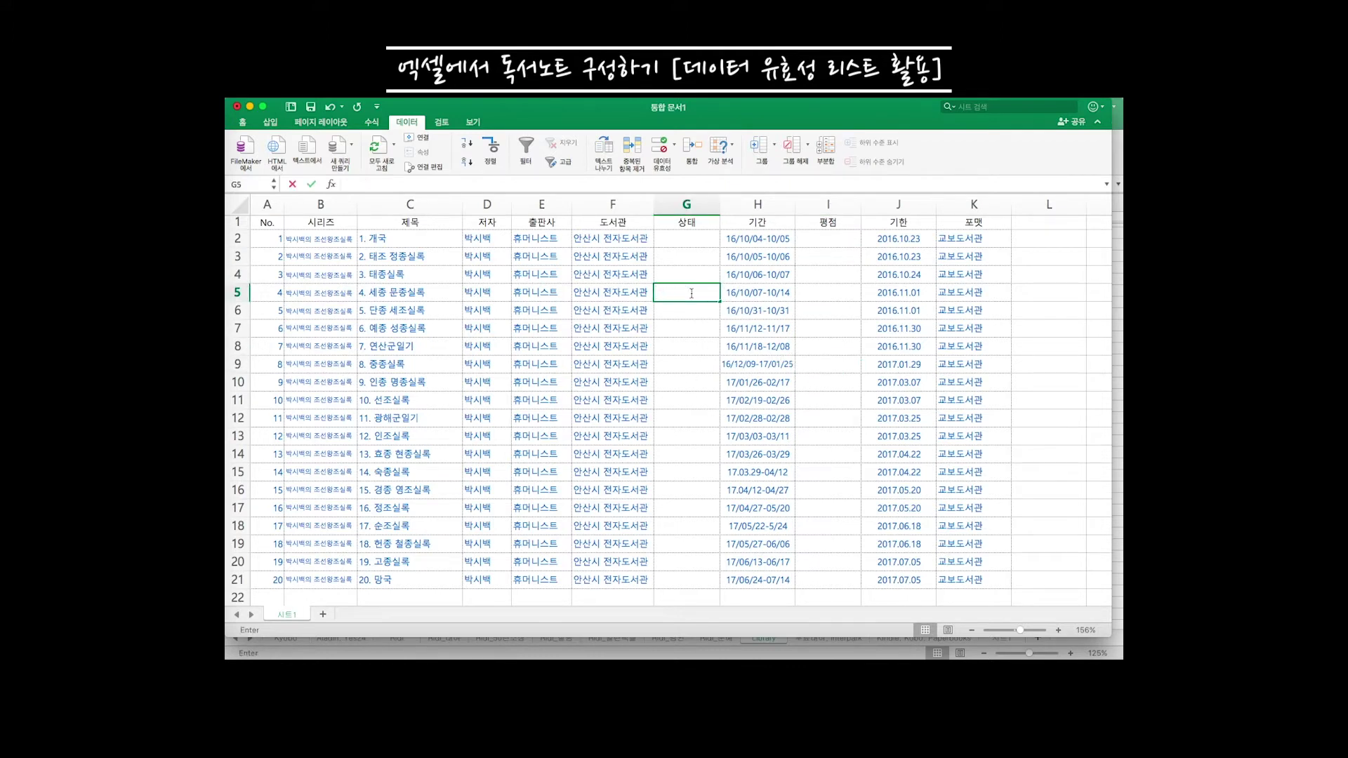
key(ctrl+space)
text(완ㄷ)
key(BackSpace)
key(BackSpace)
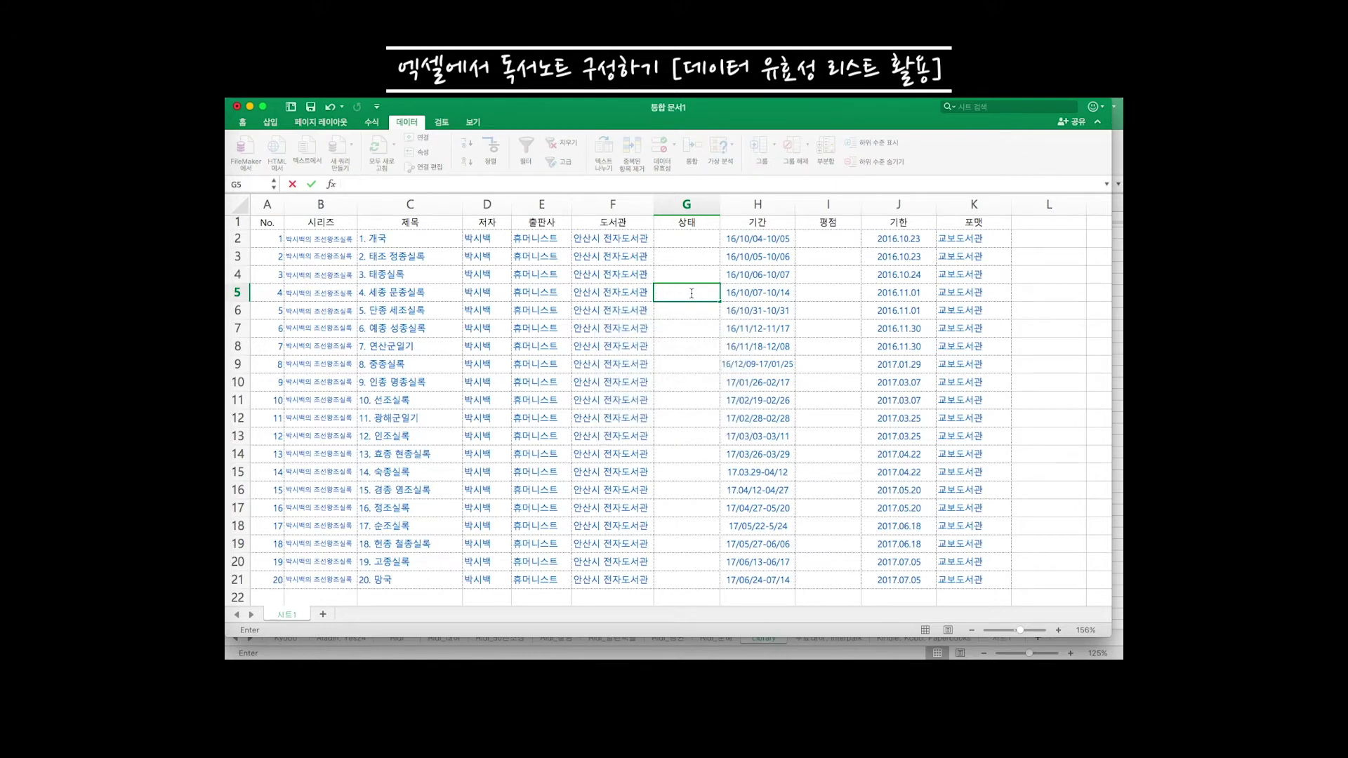
key(Return)
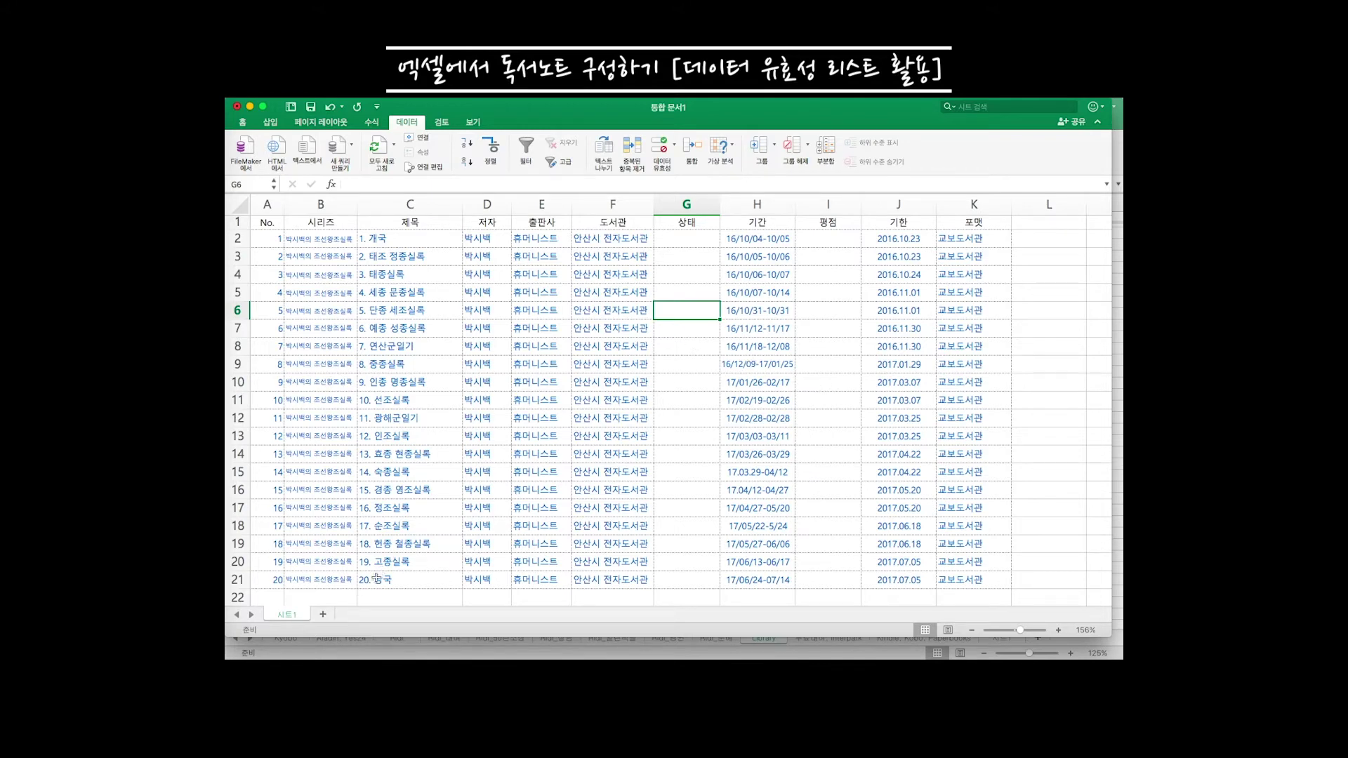
Add sheet 시트3 and enter the status options 읽는중 and 완독 in C5:C6
click(323, 615)
click(365, 260)
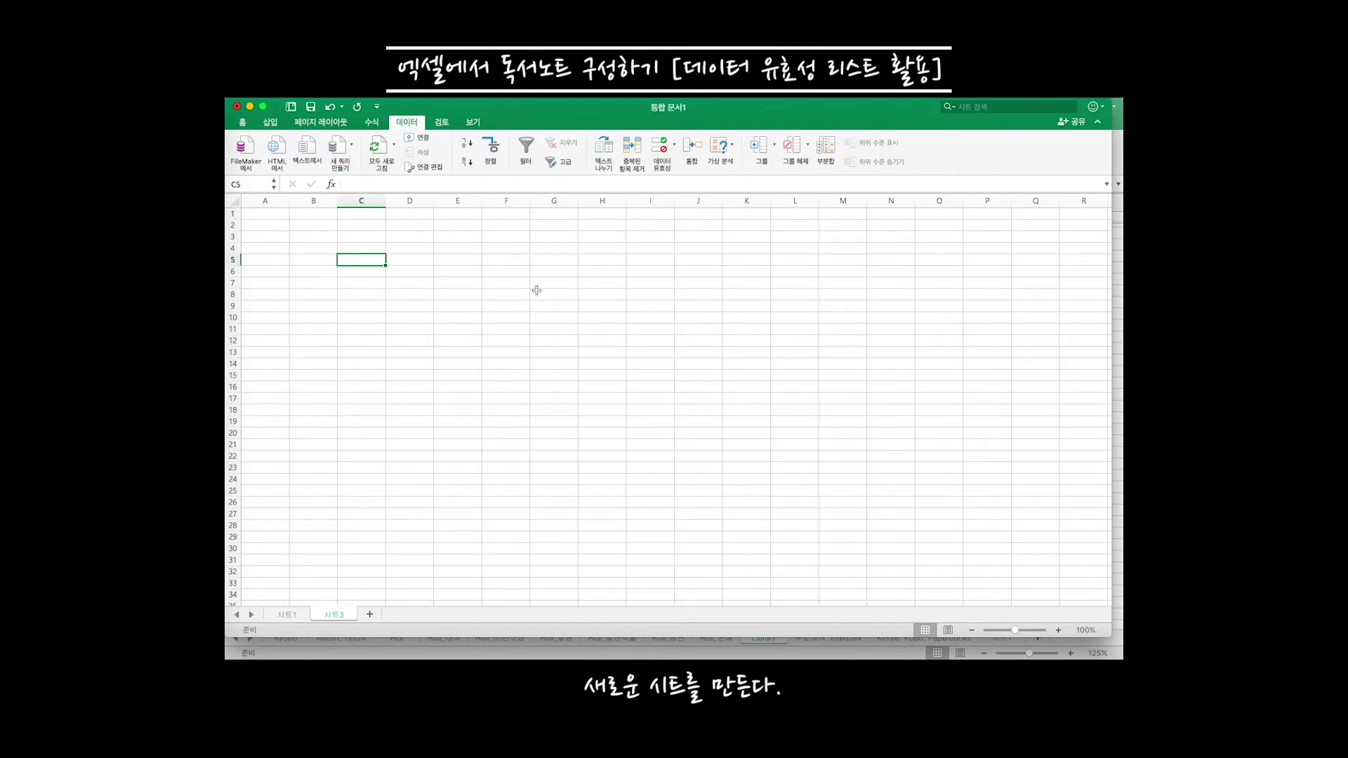
text(읽는중)
key(Return)
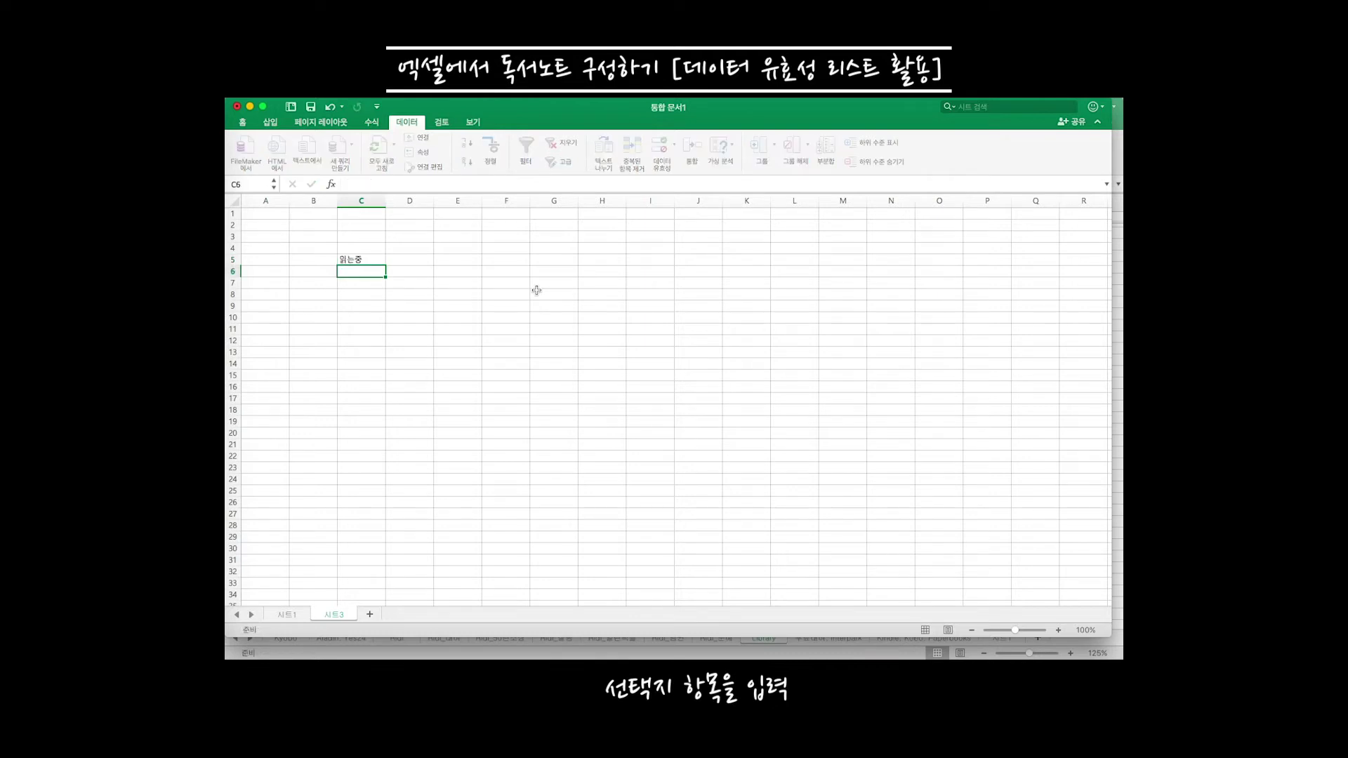
text(완독)
key(Return)
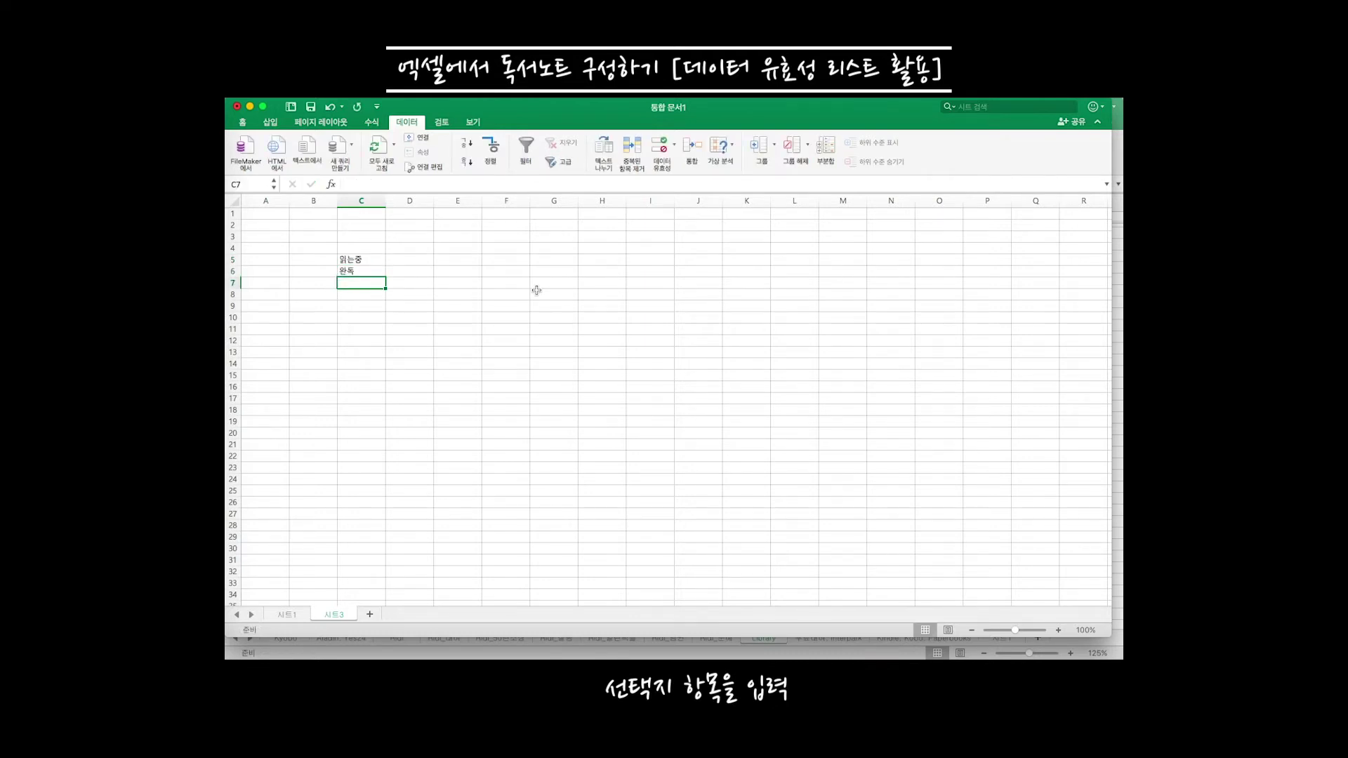
Enter the one-star rating ★☆☆ in E5 using star symbols from the input method
click(458, 262)
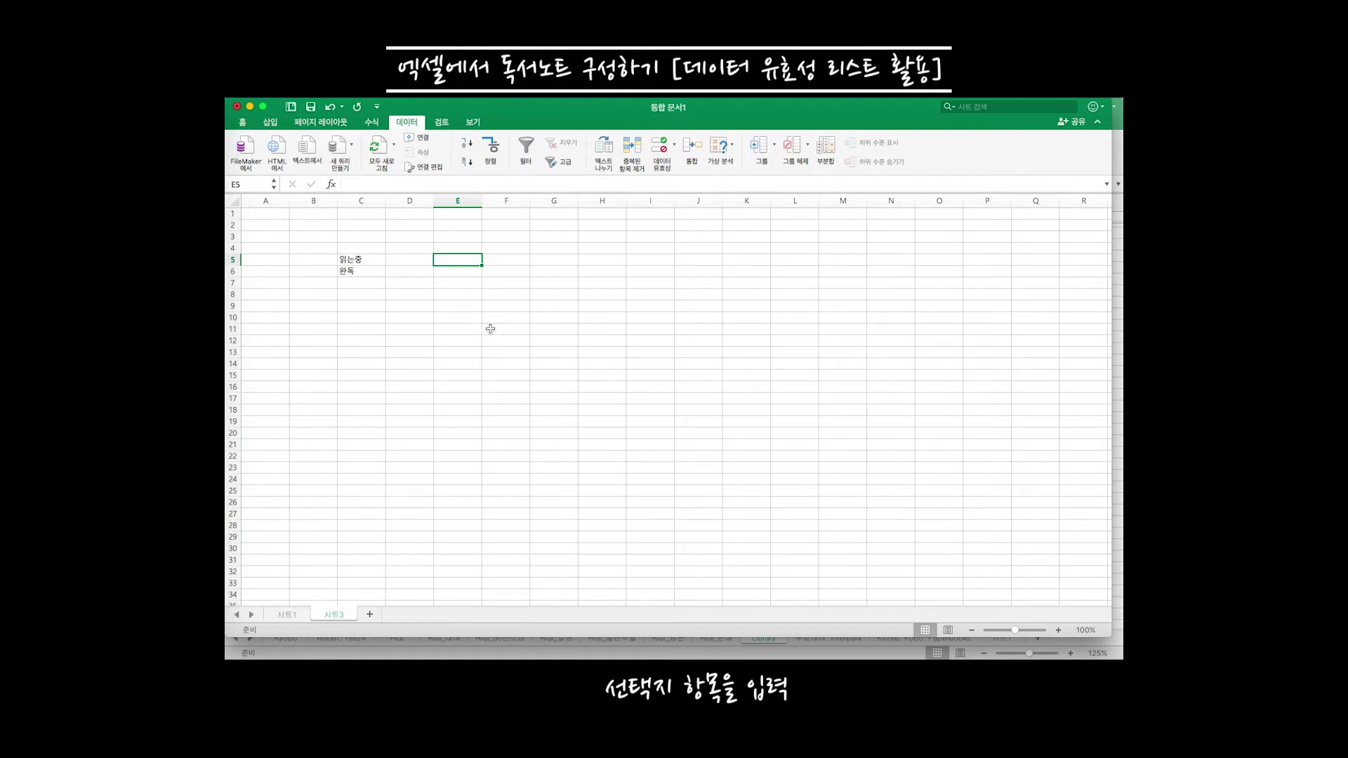
text(ほし)
key(space)
key(space)
key(space)
key(space)
key(Return)
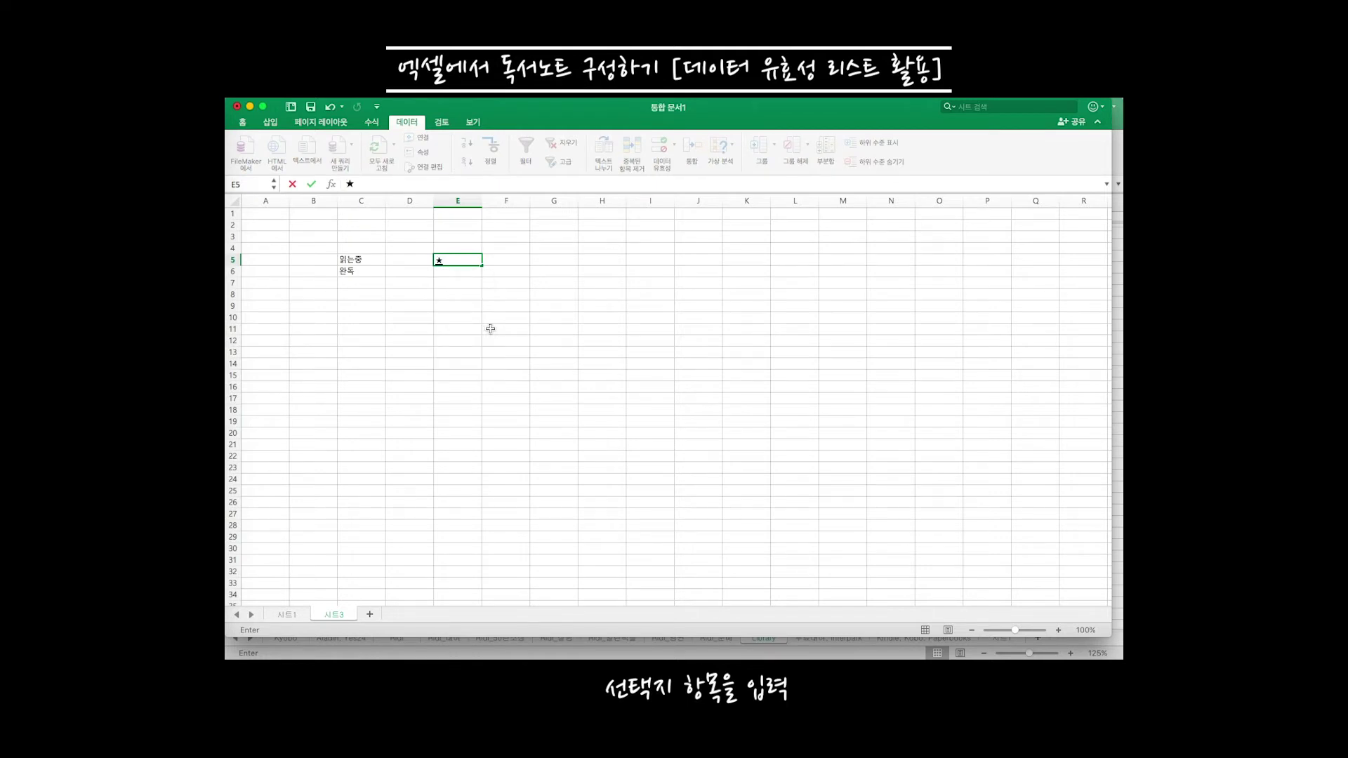
text(ほし)
key(space)
key(space)
key(space)
key(space)
key(Return)
click(446, 260)
text(☆)
click(460, 276)
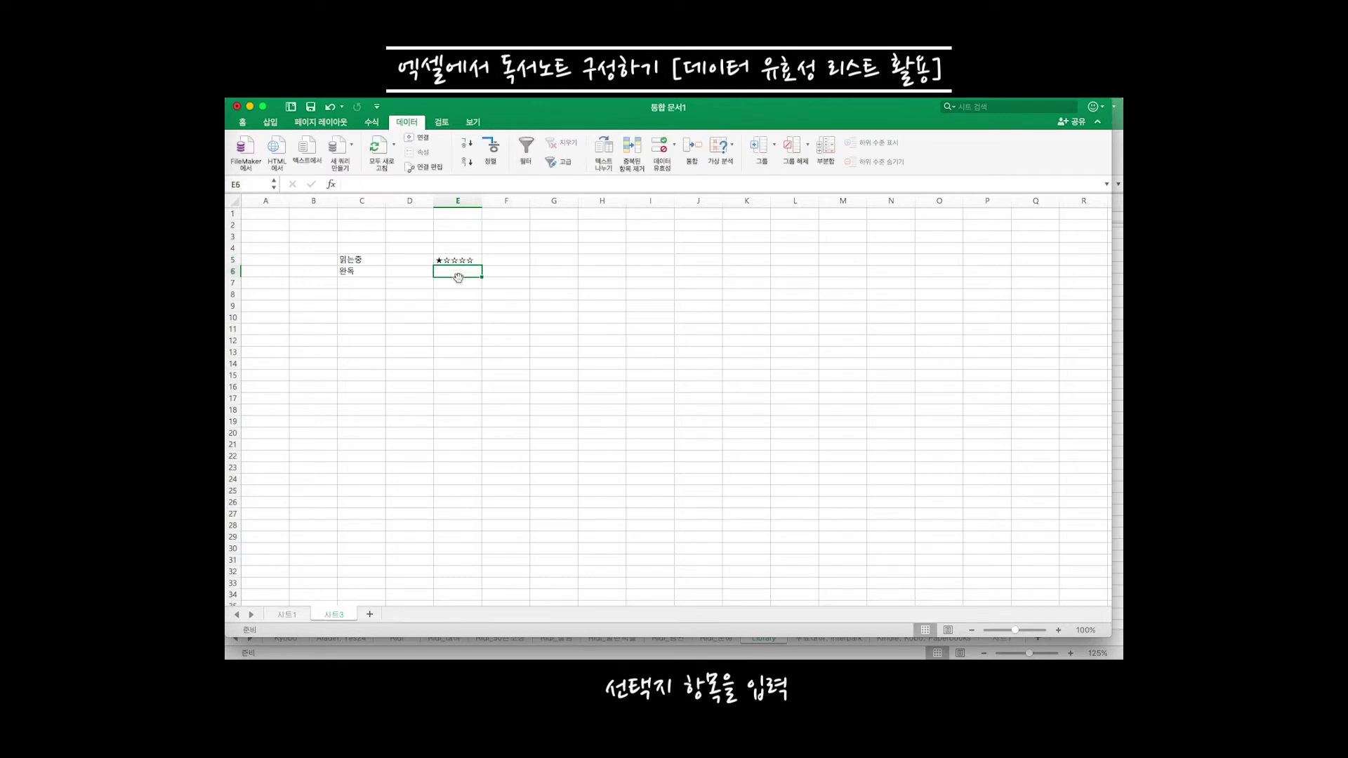
Add ★★☆ in E6 and ★★★ in E7, correcting E5's stars along the way
click(450, 271)
text(☆☆☆)
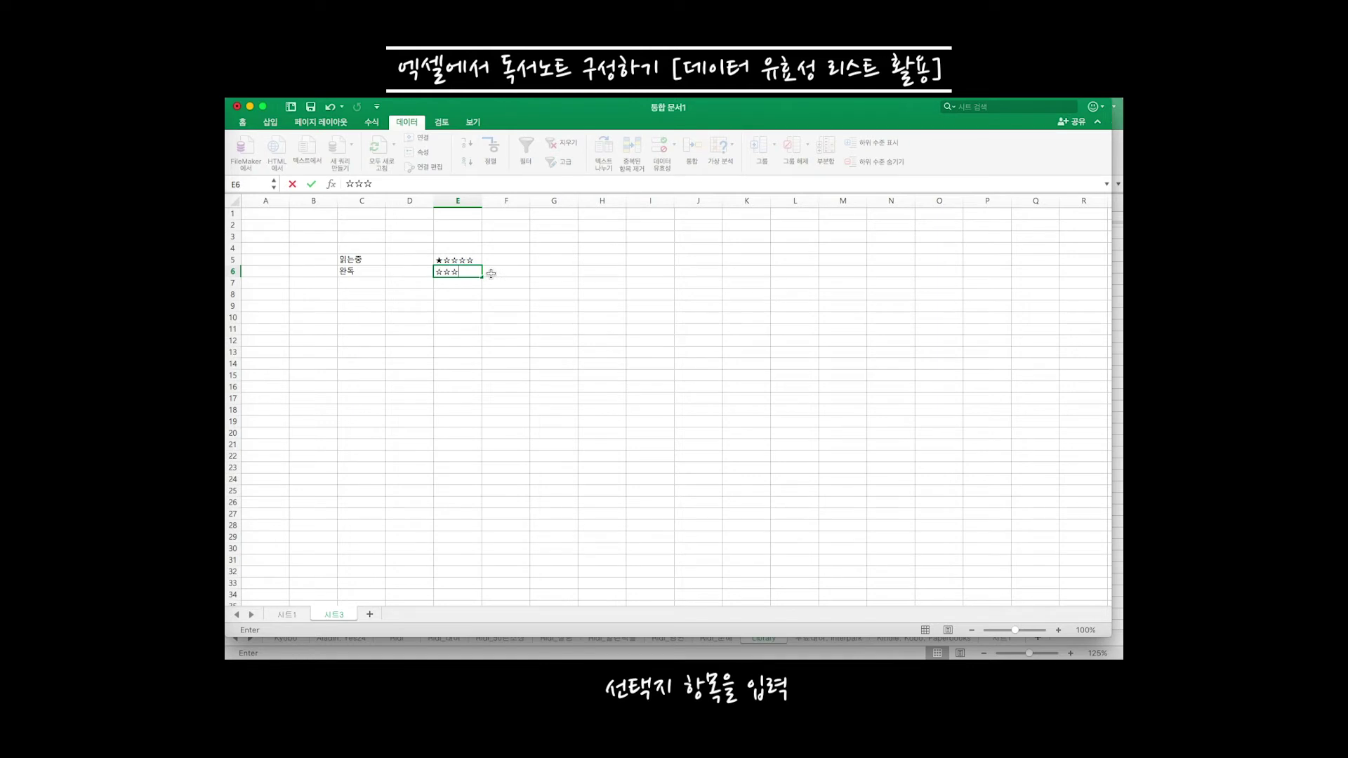
double_click(470, 261)
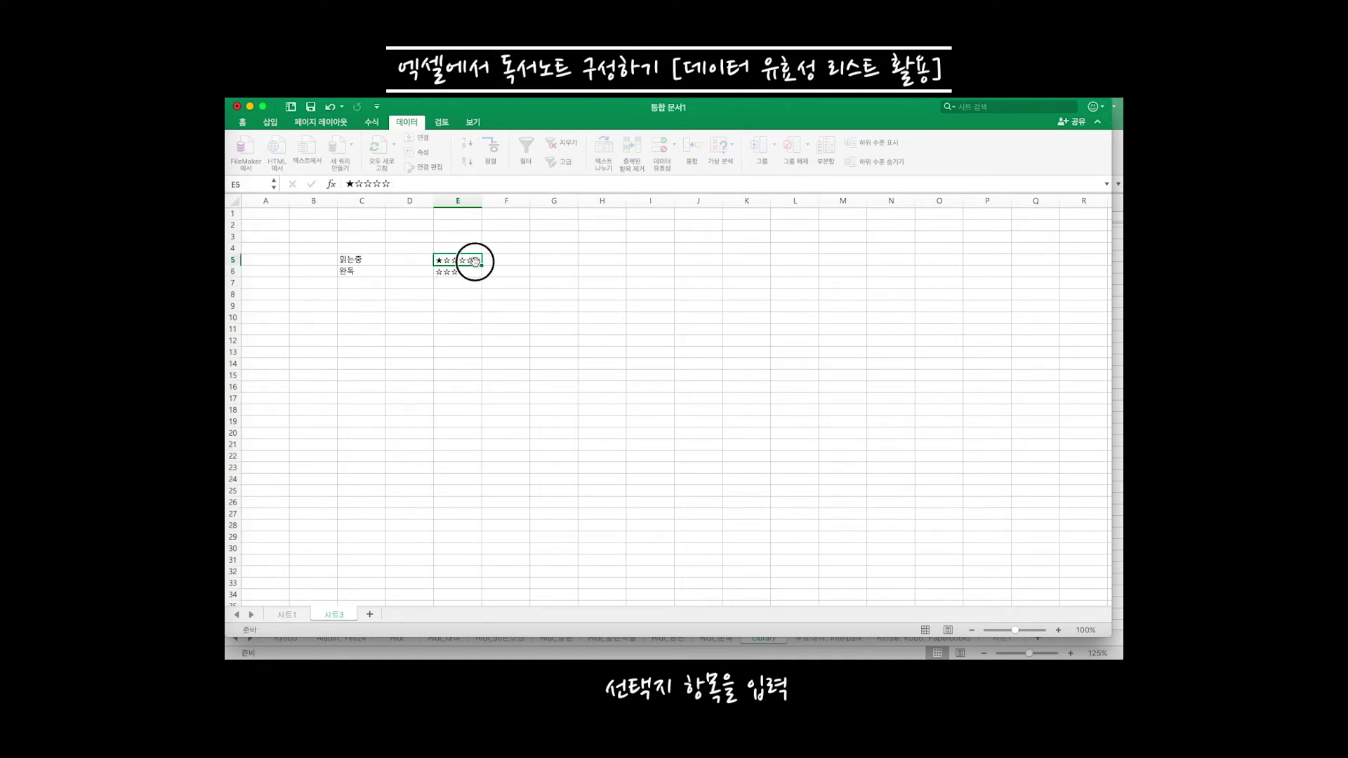
key(BackSpace)
double_click(441, 260)
drag(441, 259, 437, 259)
key(Return)
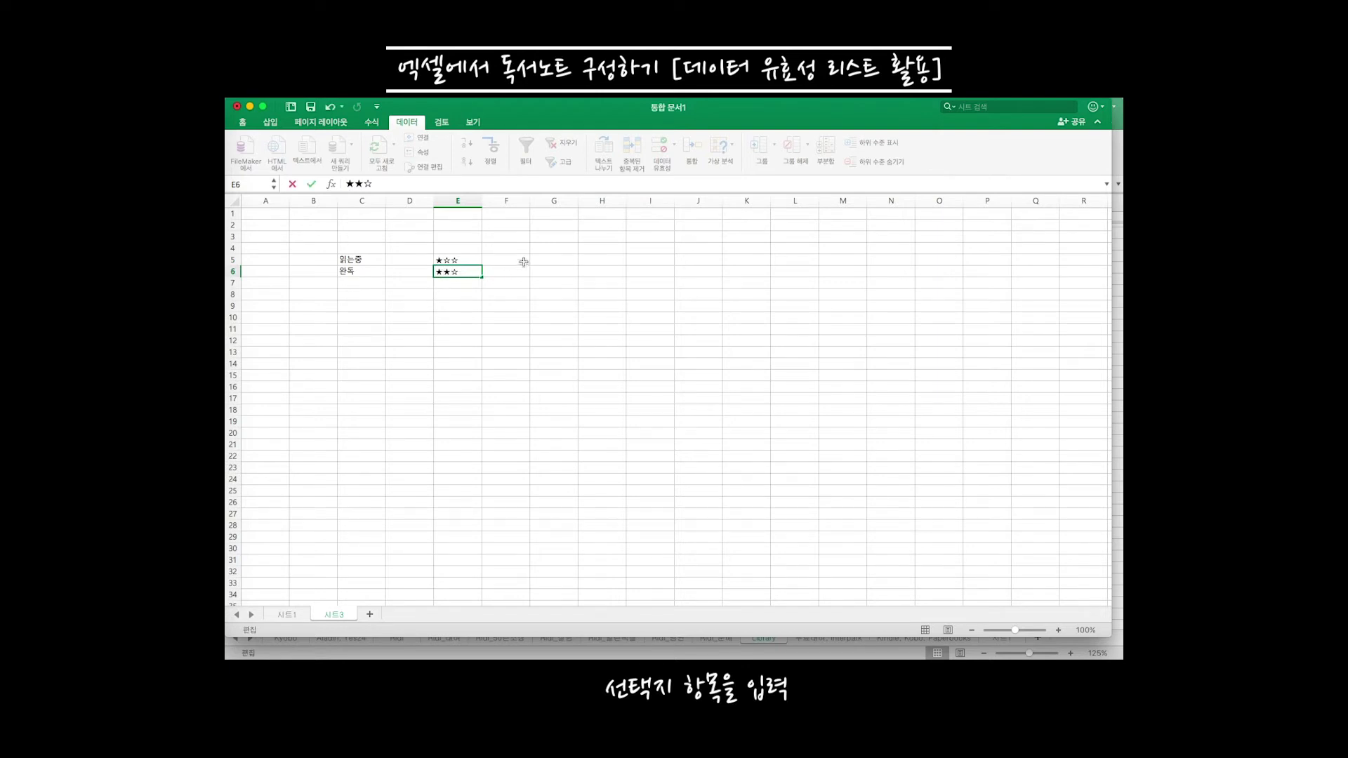
click(458, 282)
text(★★★)
key(Tab)
key(Down)
key(Down)
key(Down)
key(Down)
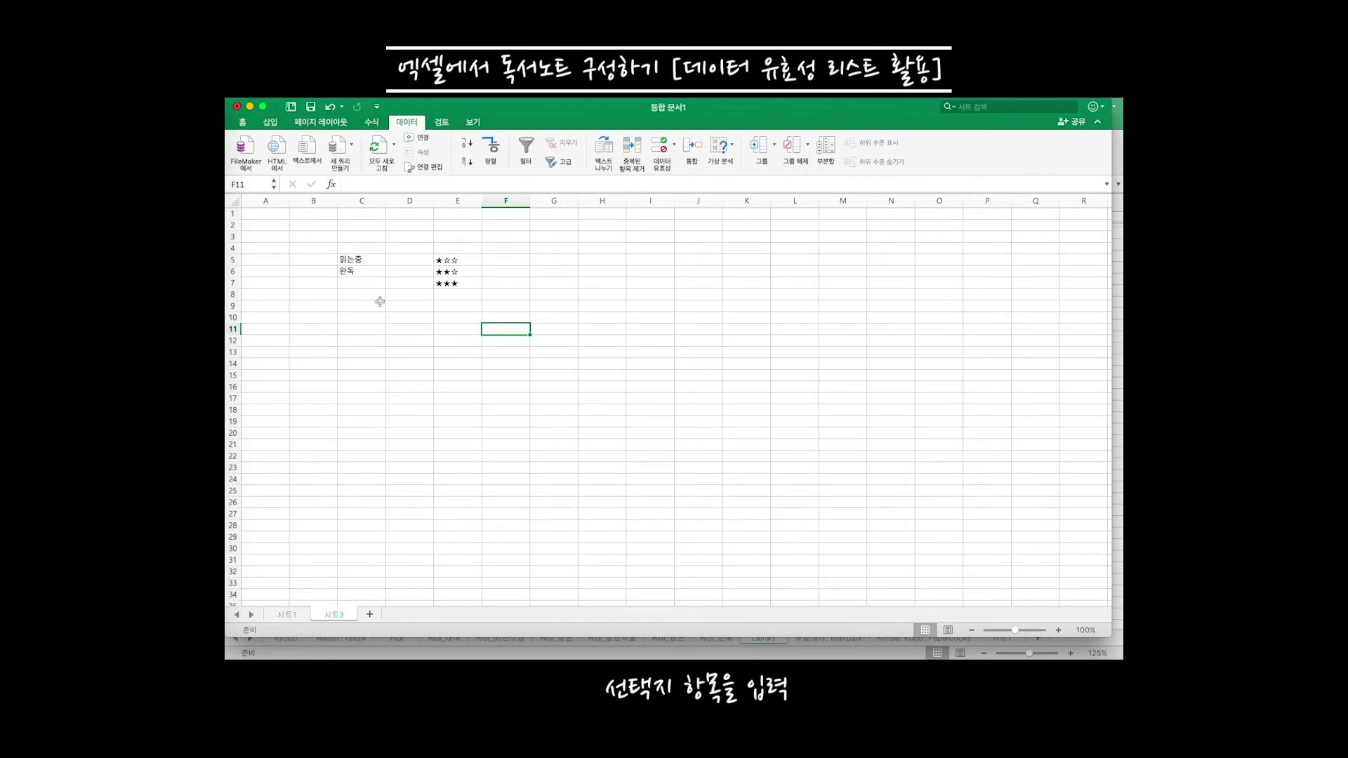
Return to the 시트1 book list and select the whole 상태 column G
click(371, 398)
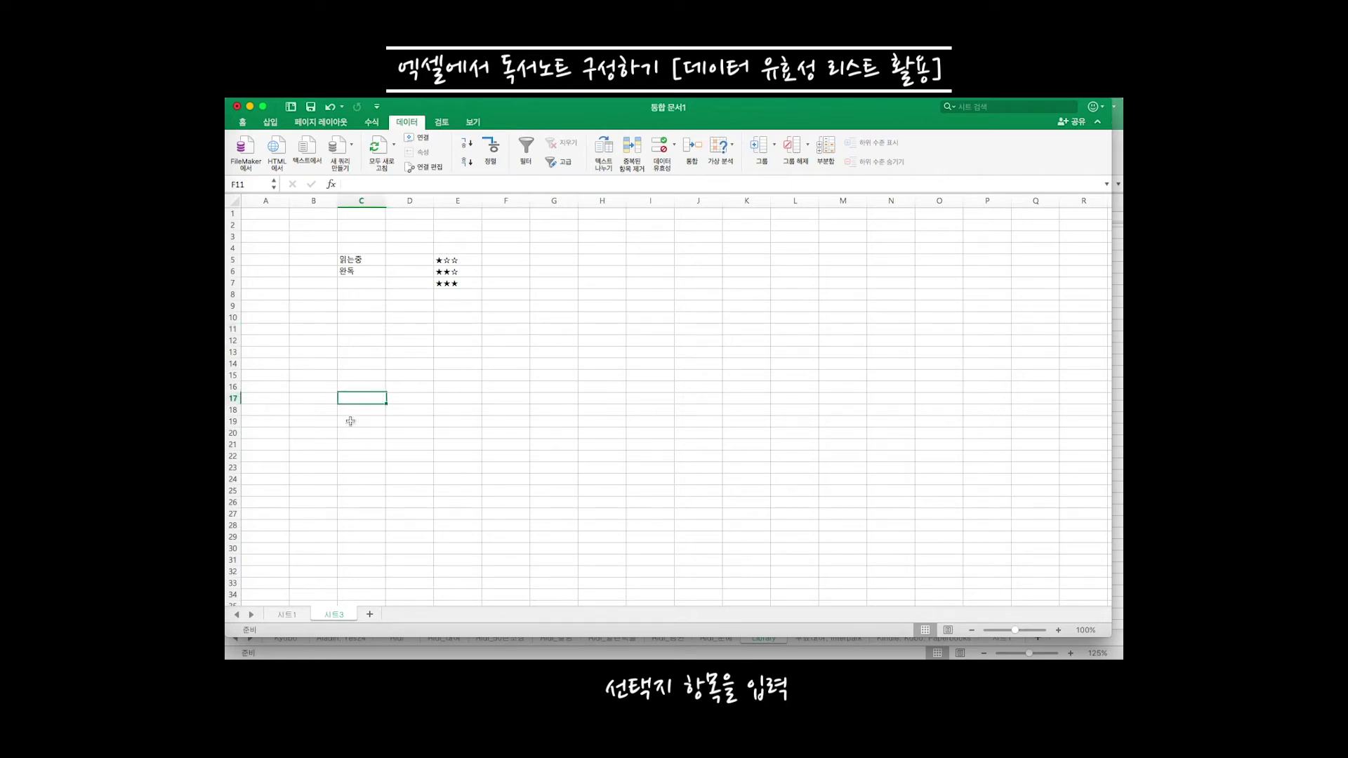
click(293, 612)
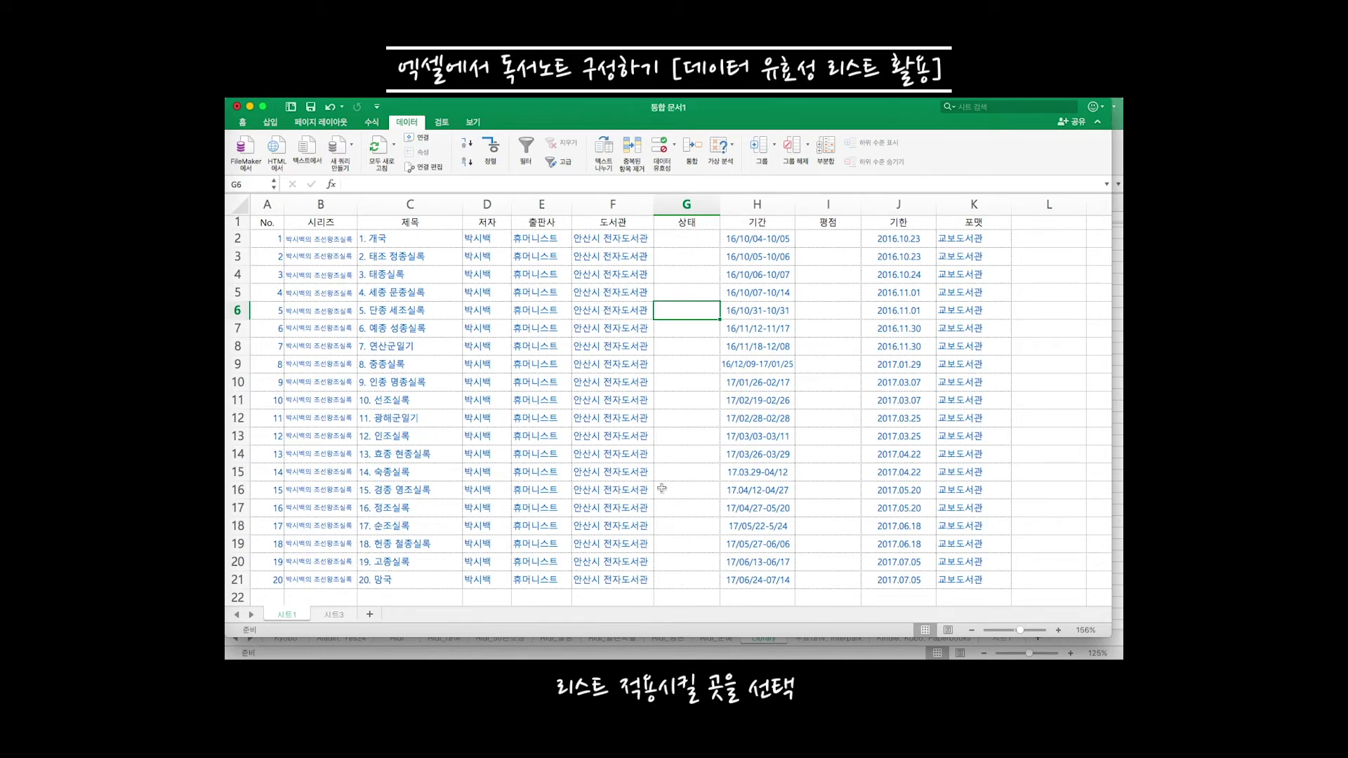
click(334, 614)
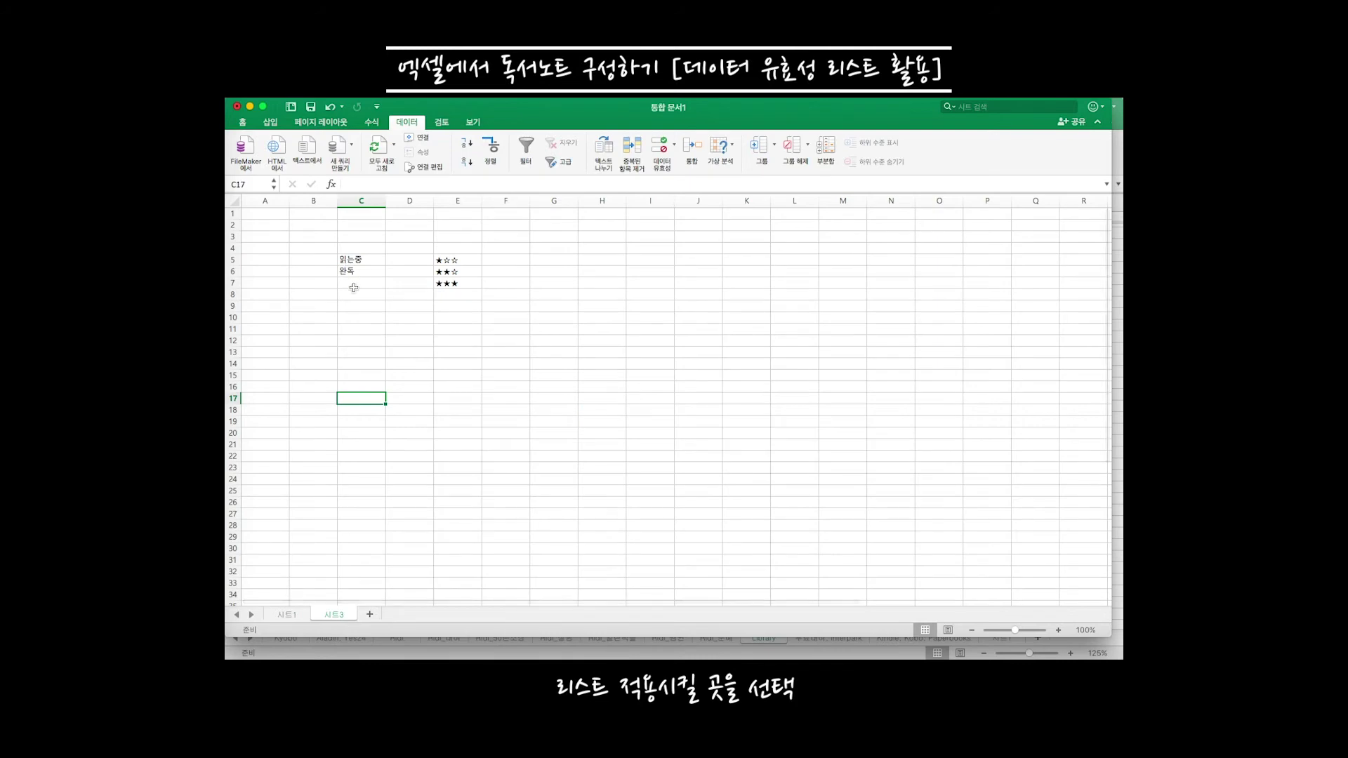
click(284, 615)
click(700, 205)
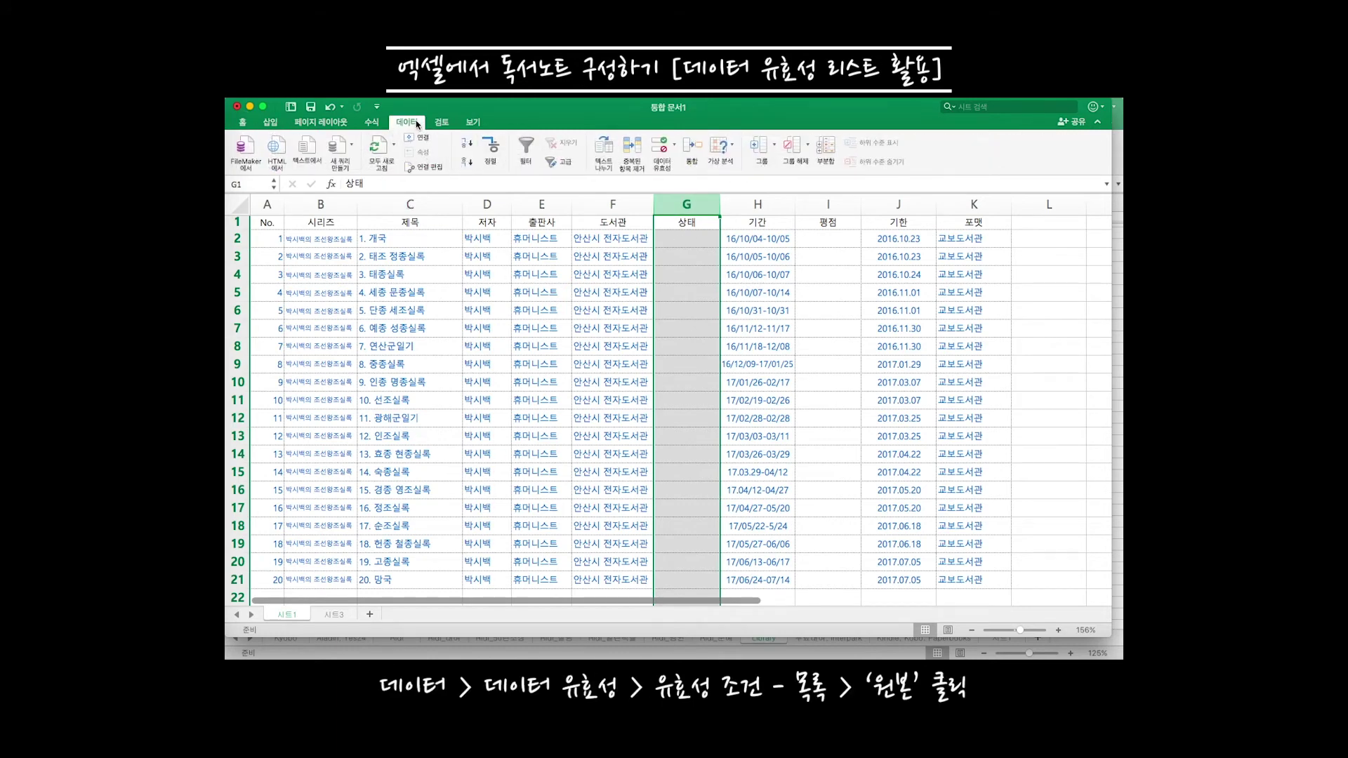
Give column G a list validation sourced from 시트3 C5:C6 (읽는중, 완독)
click(662, 151)
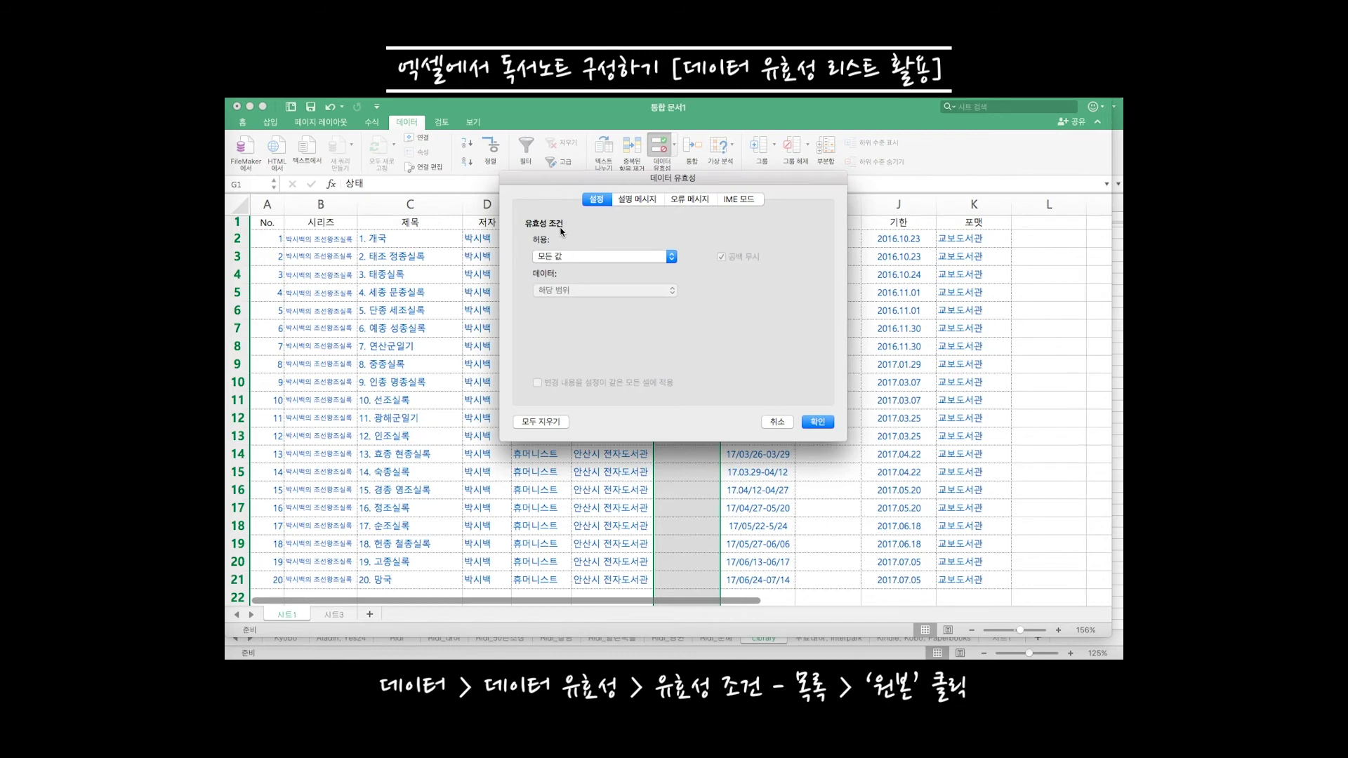
click(570, 257)
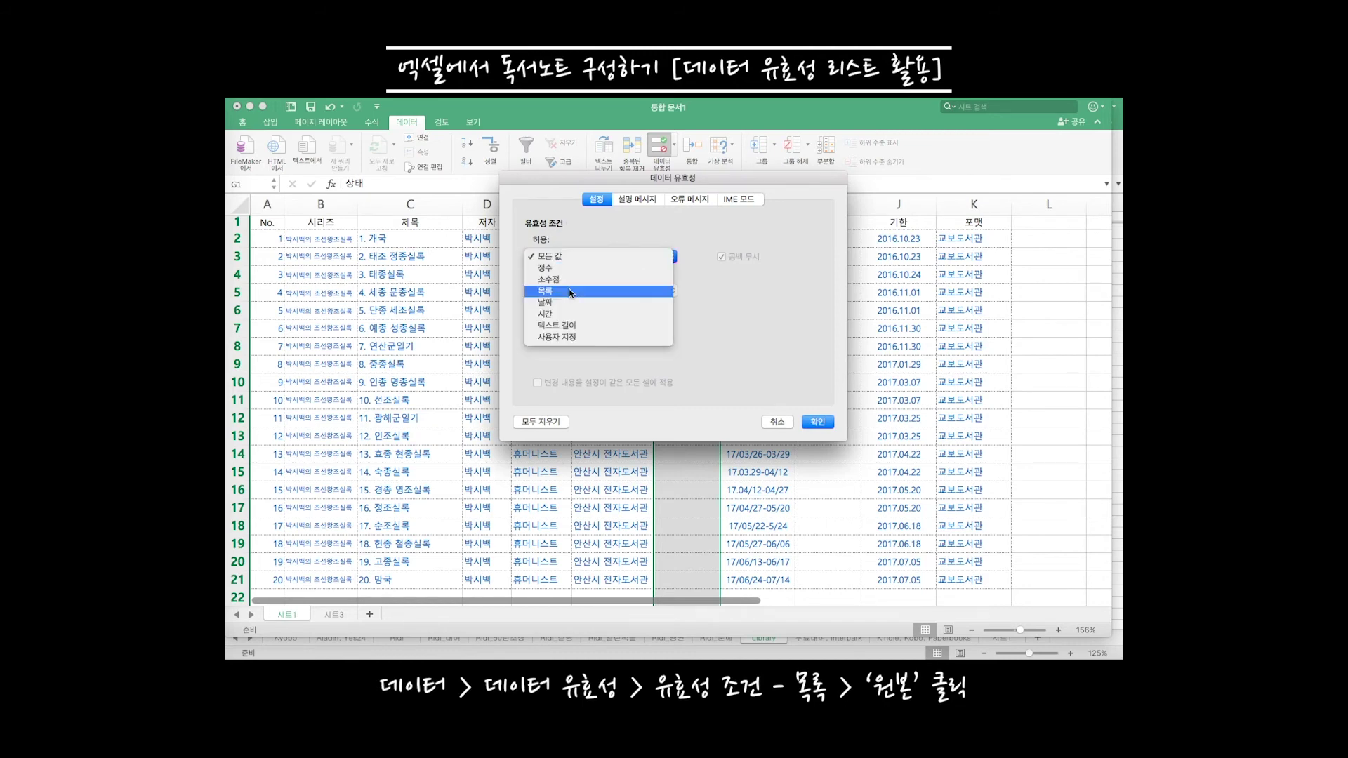
click(562, 294)
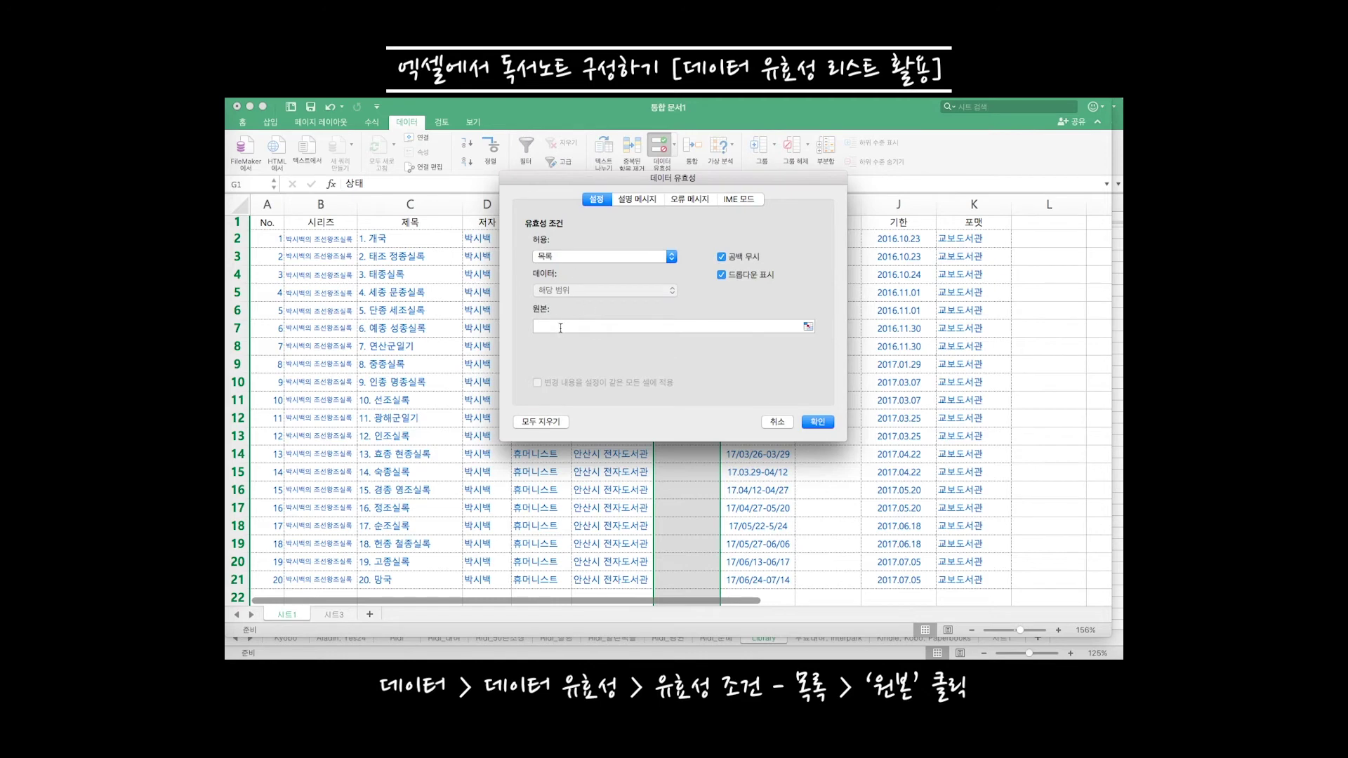
click(560, 327)
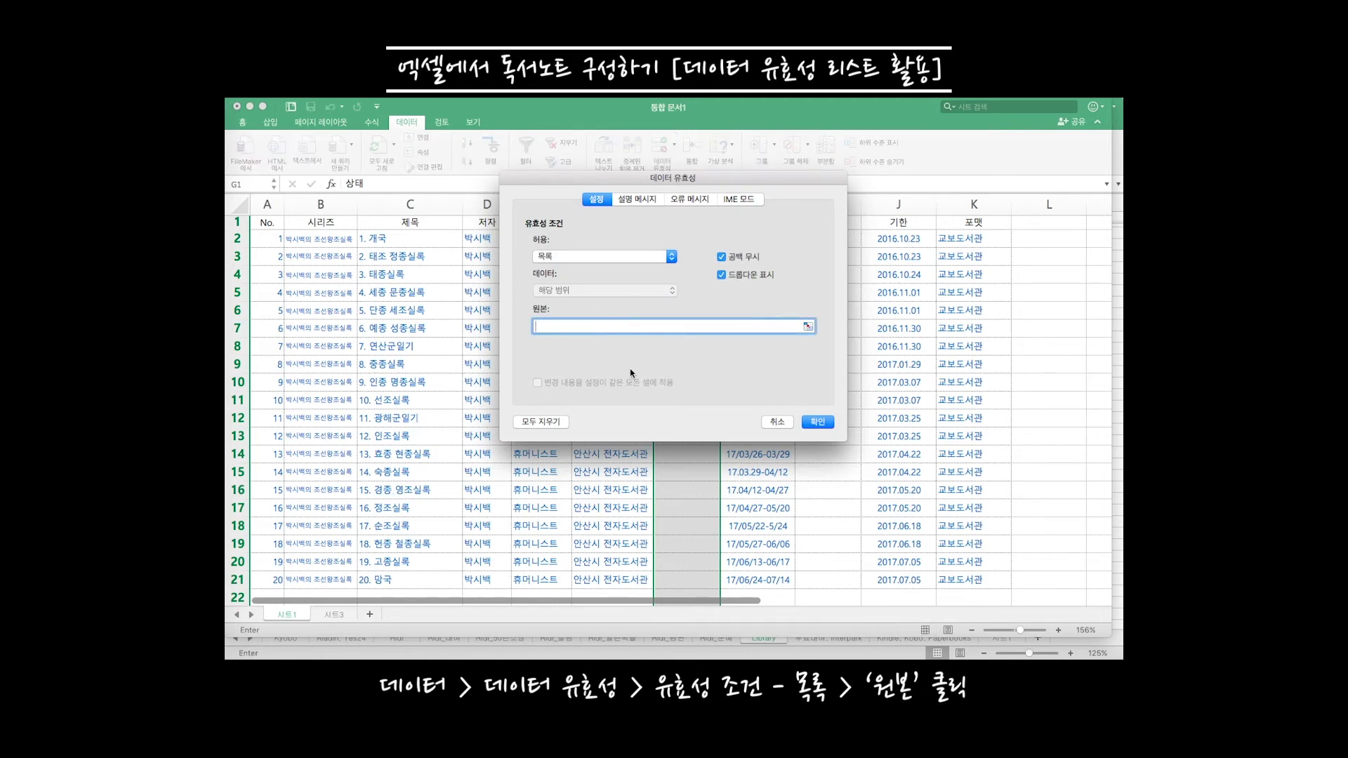
click(335, 616)
drag(349, 259, 351, 276)
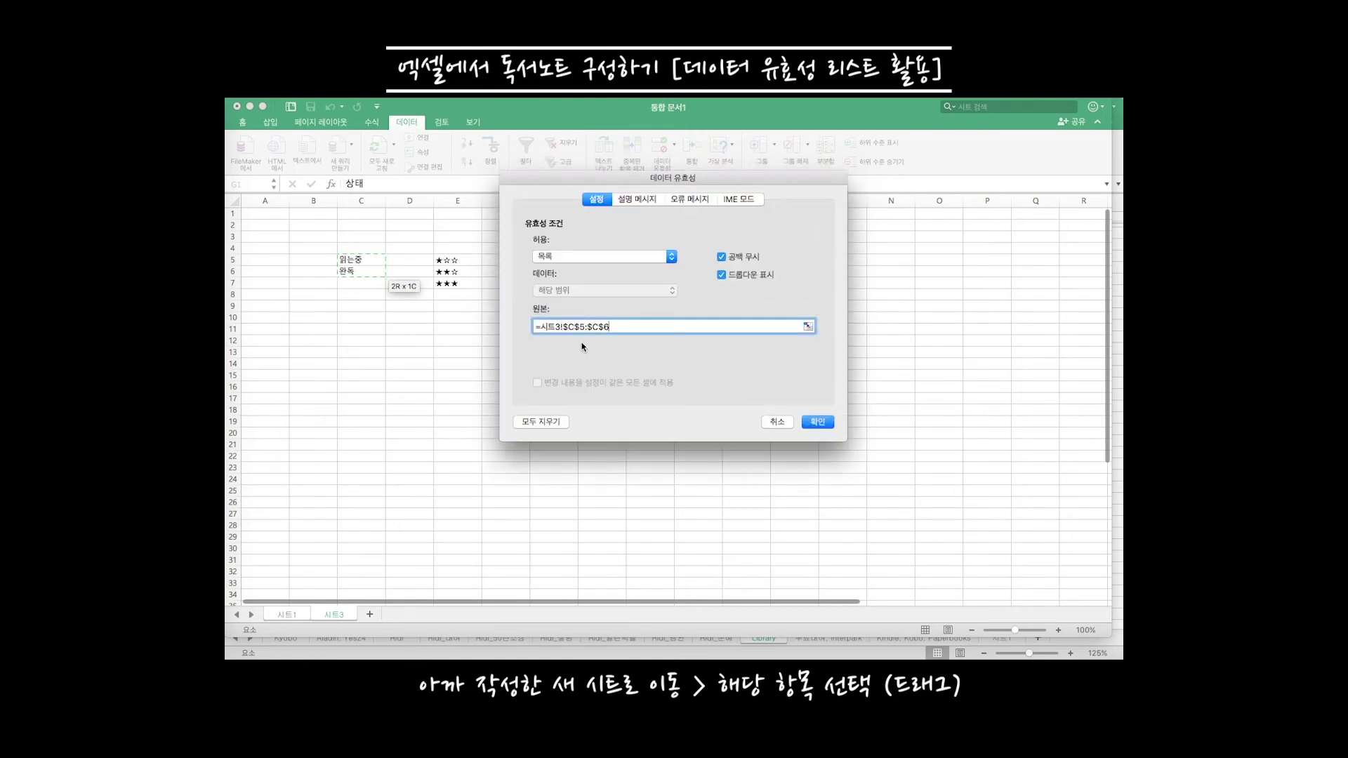
click(819, 422)
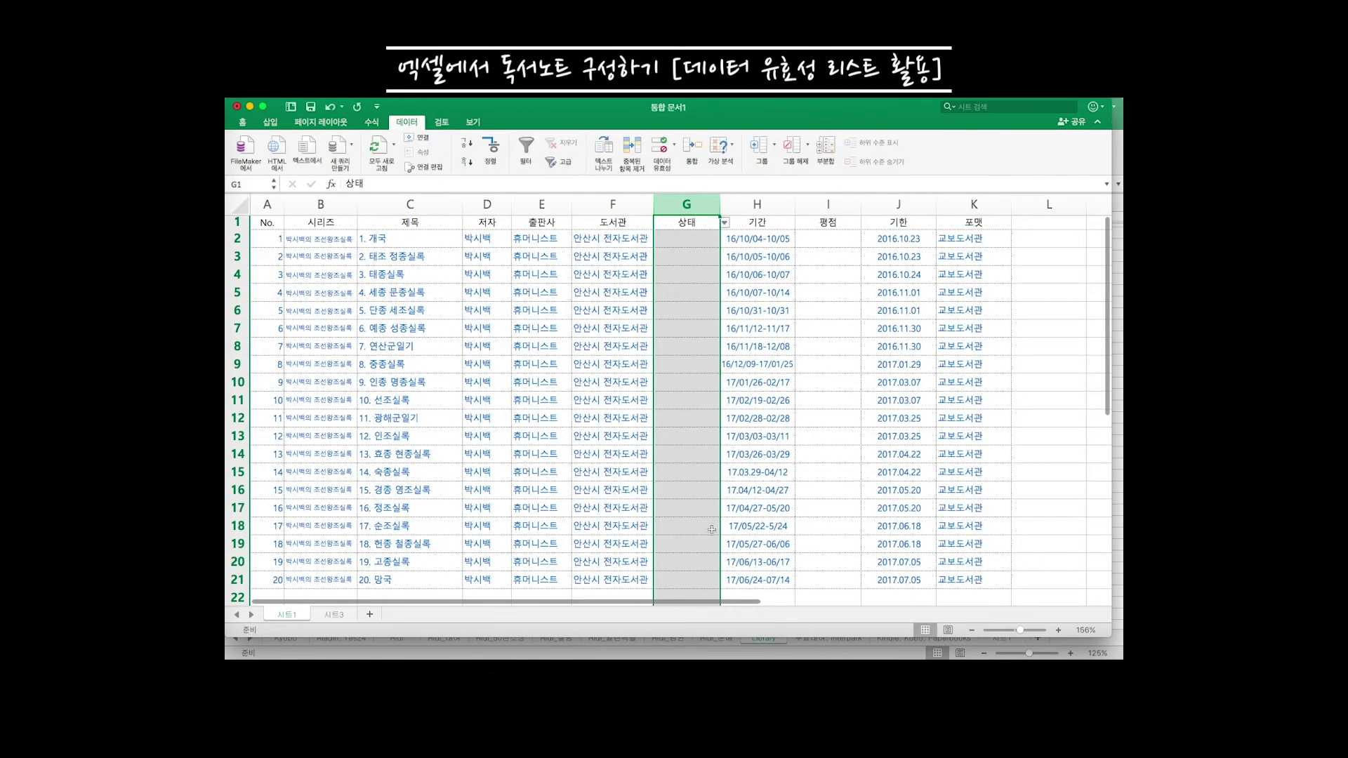
Use G3's new dropdown to pick 읽는중, then change it to 완독
click(514, 427)
click(692, 256)
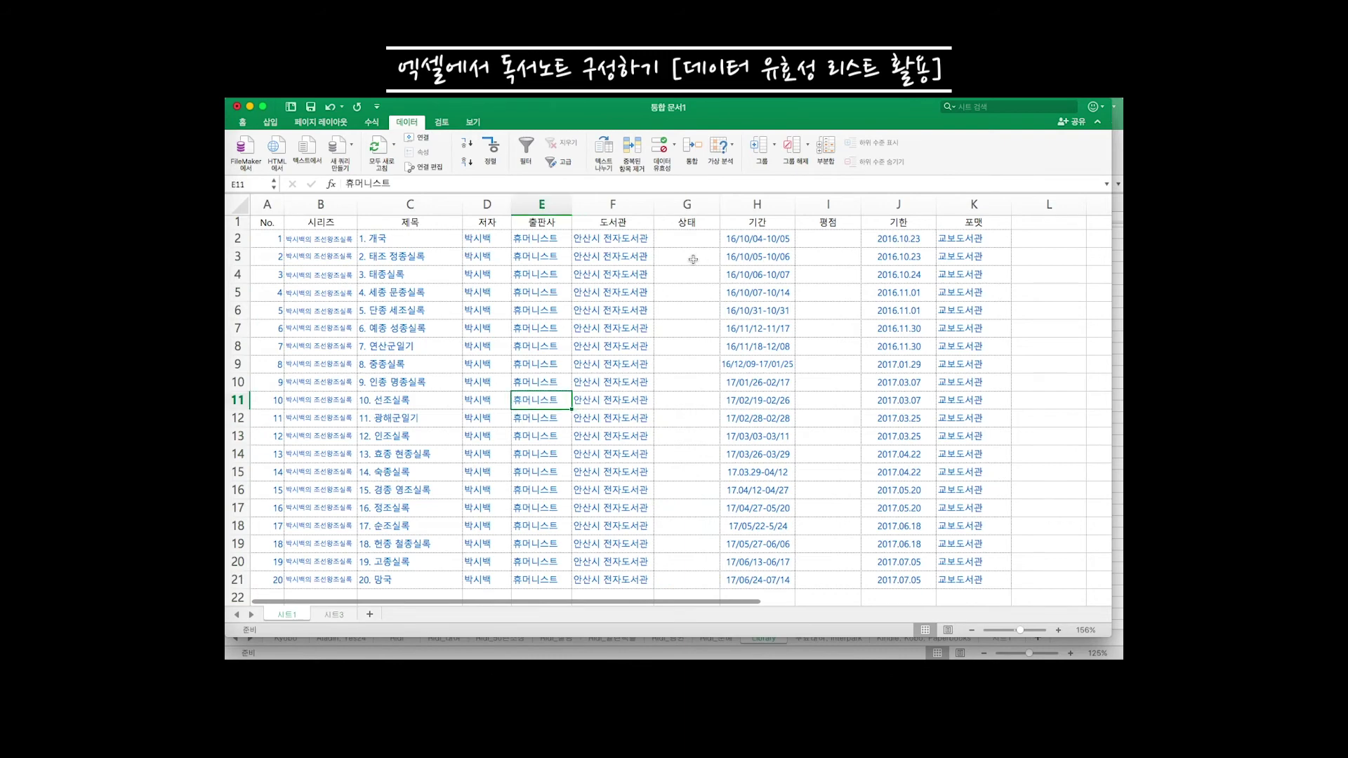
click(724, 258)
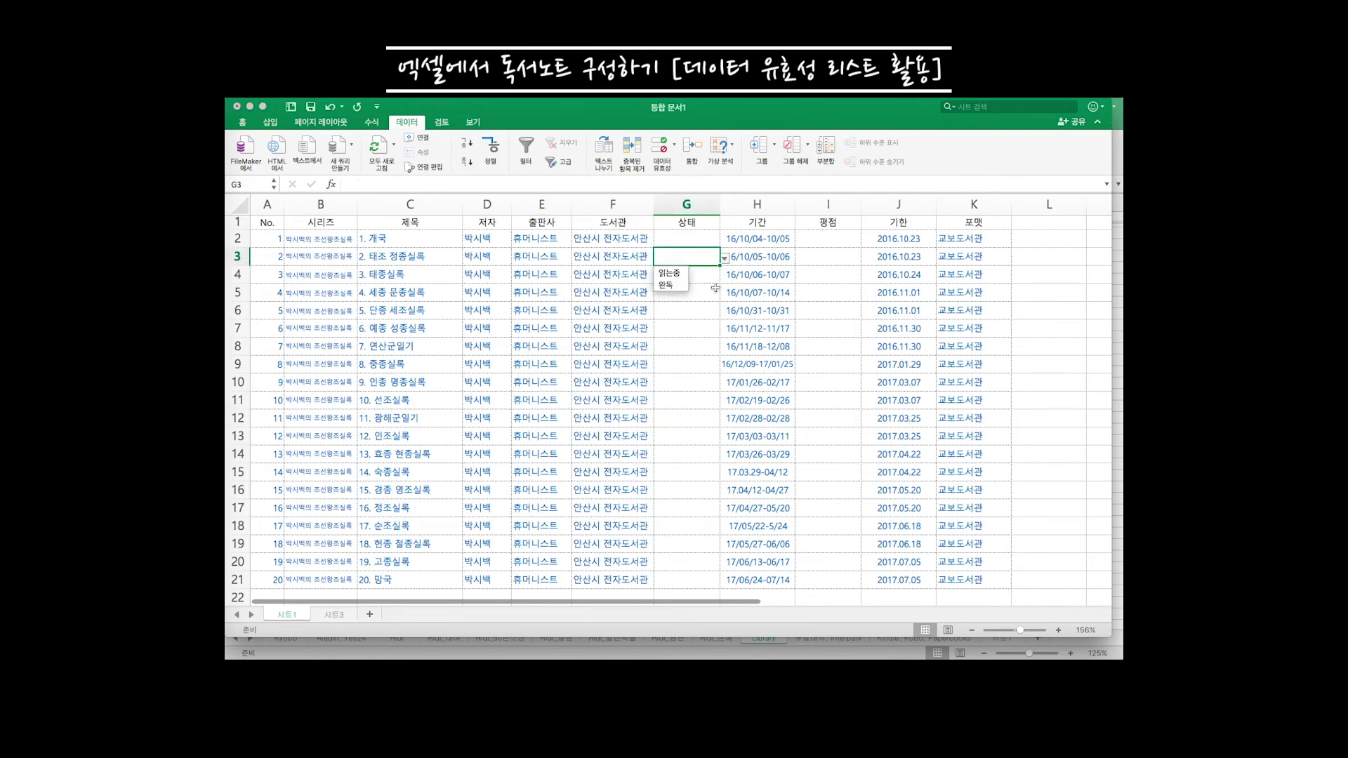
click(678, 274)
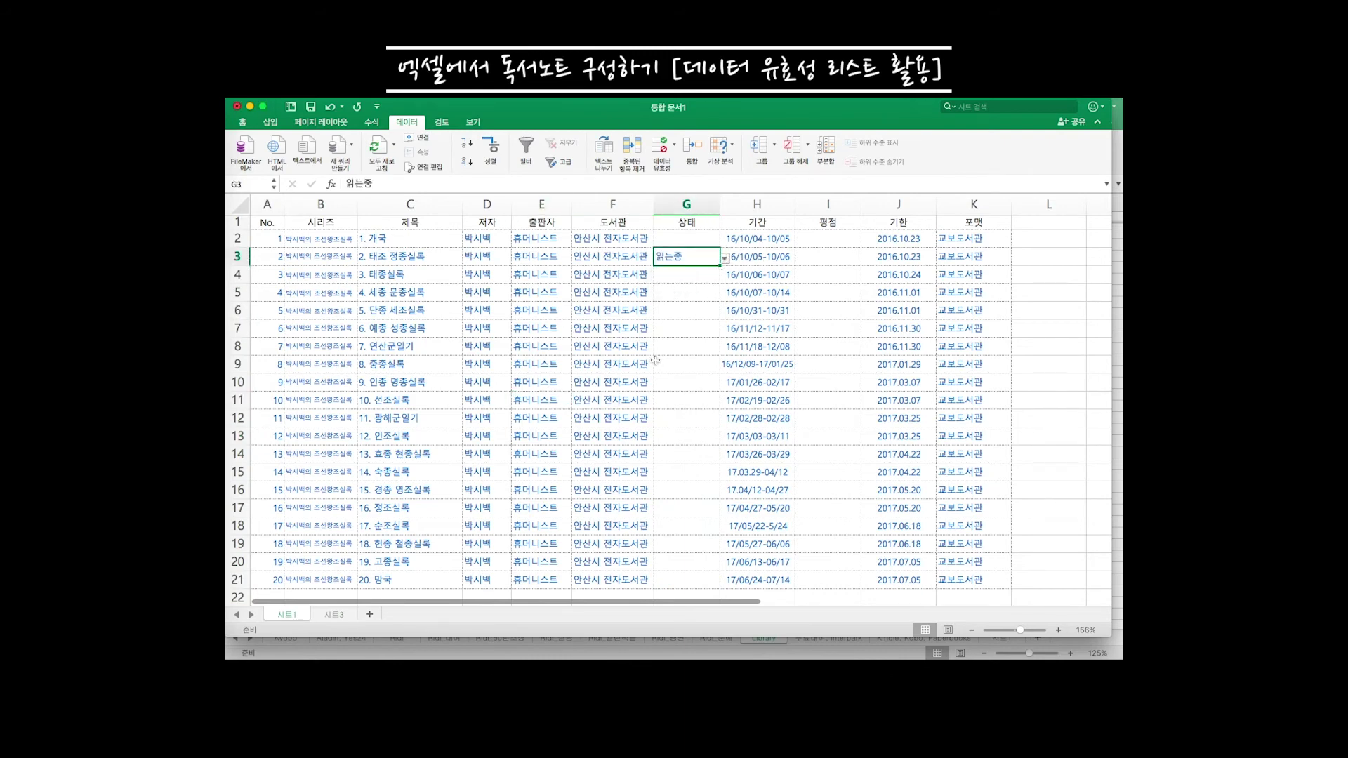
click(724, 258)
click(674, 285)
Select the entire 평점 column I
click(674, 330)
click(828, 257)
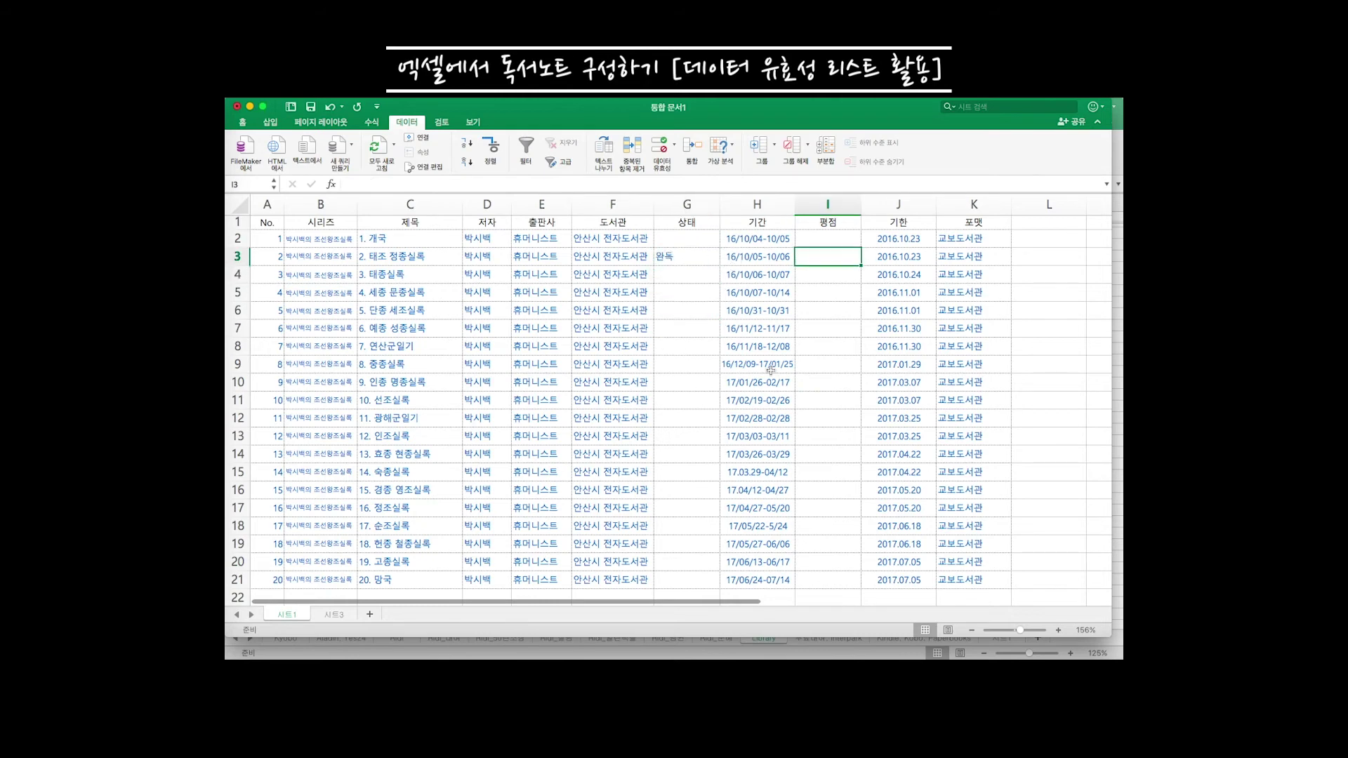
click(837, 202)
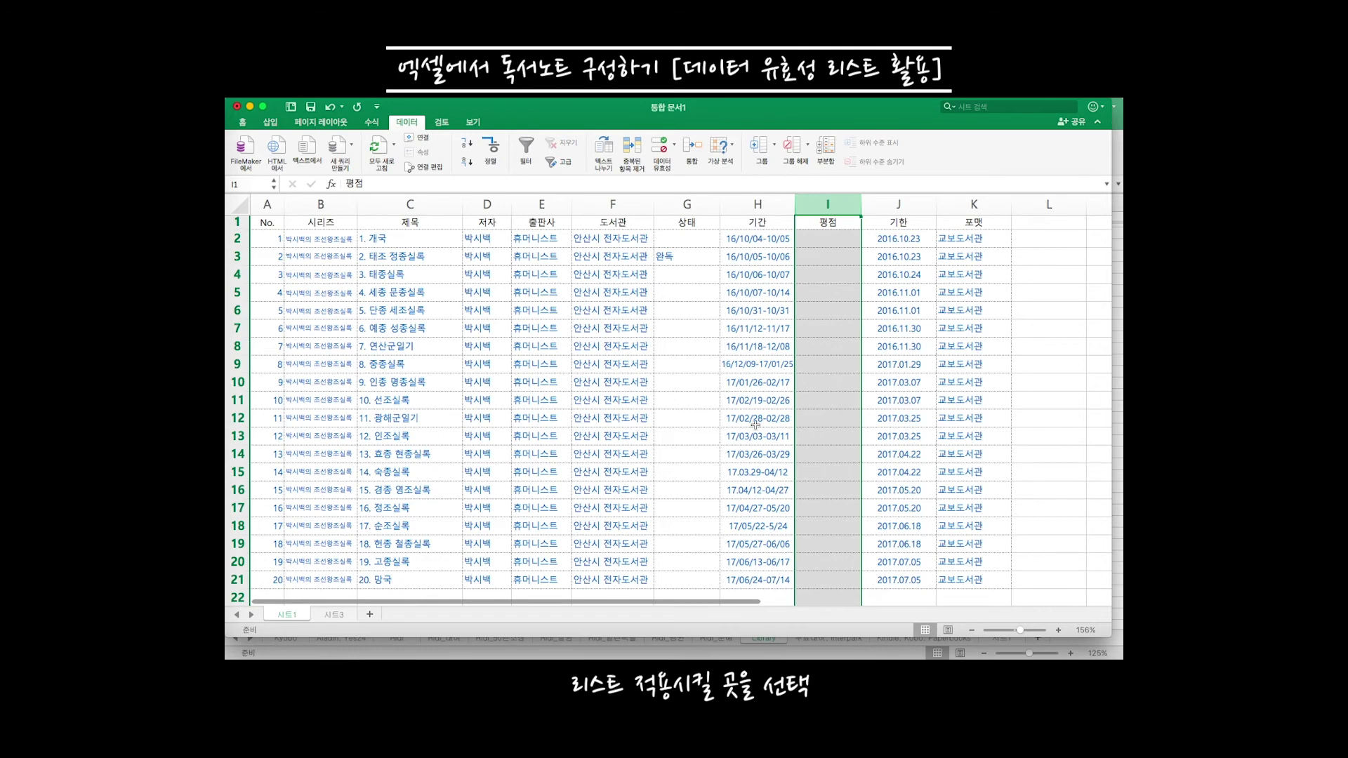
Make the 평점 column's validation a list with source 시트3 E5:E7
click(658, 151)
click(600, 256)
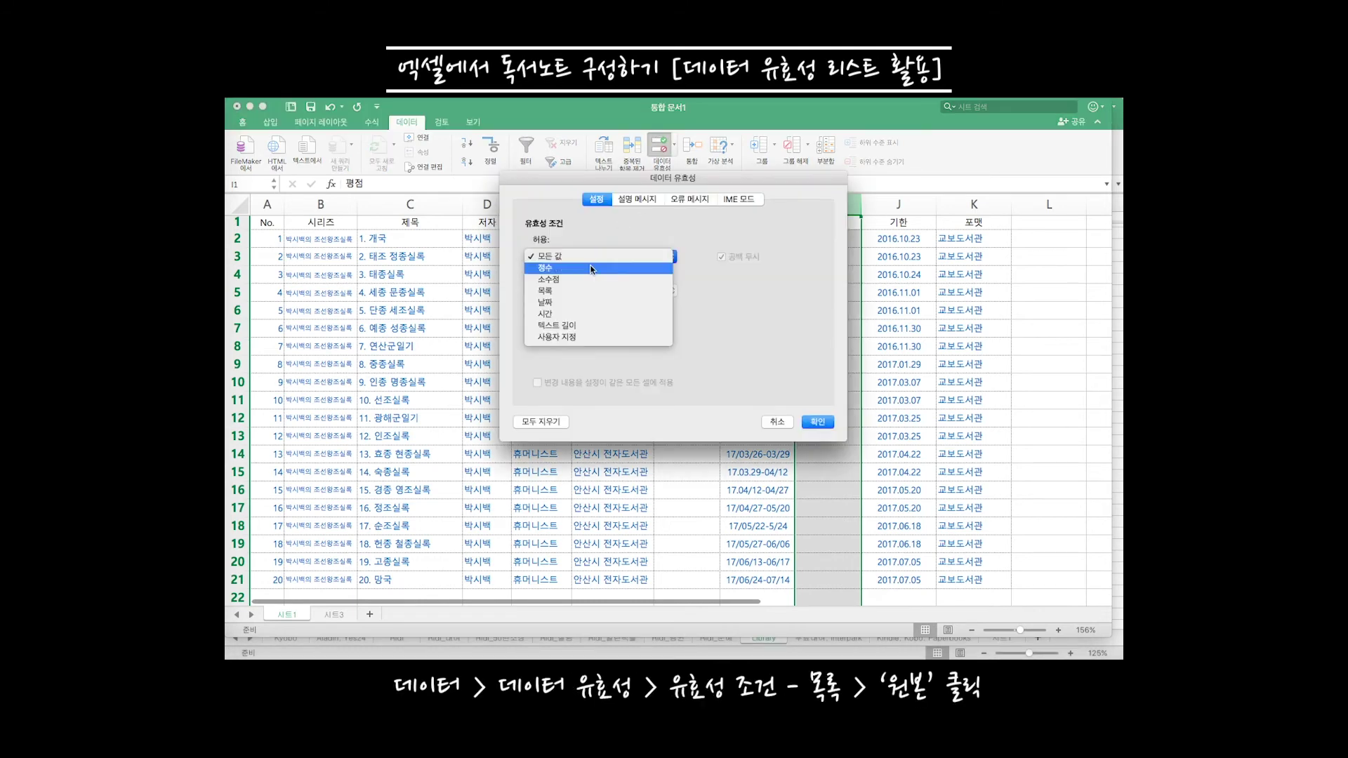
click(588, 290)
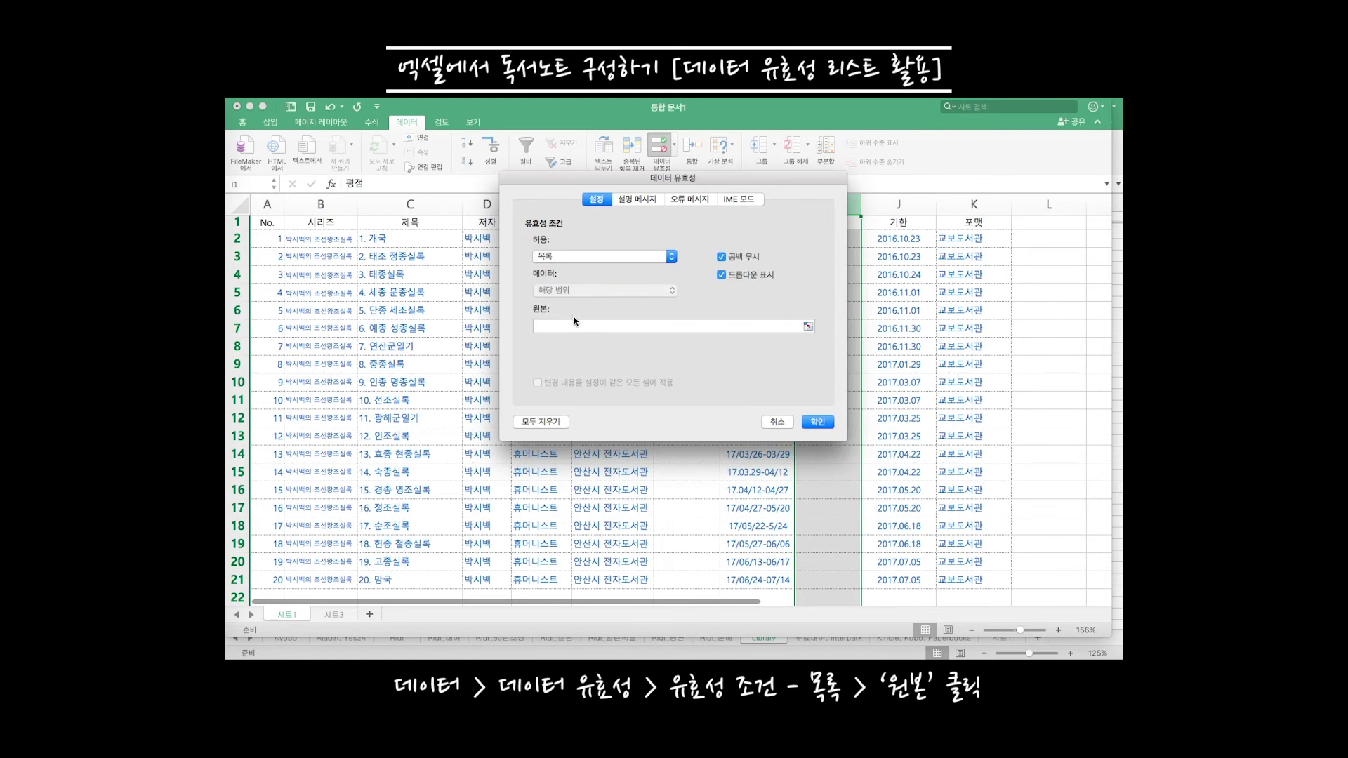
click(566, 326)
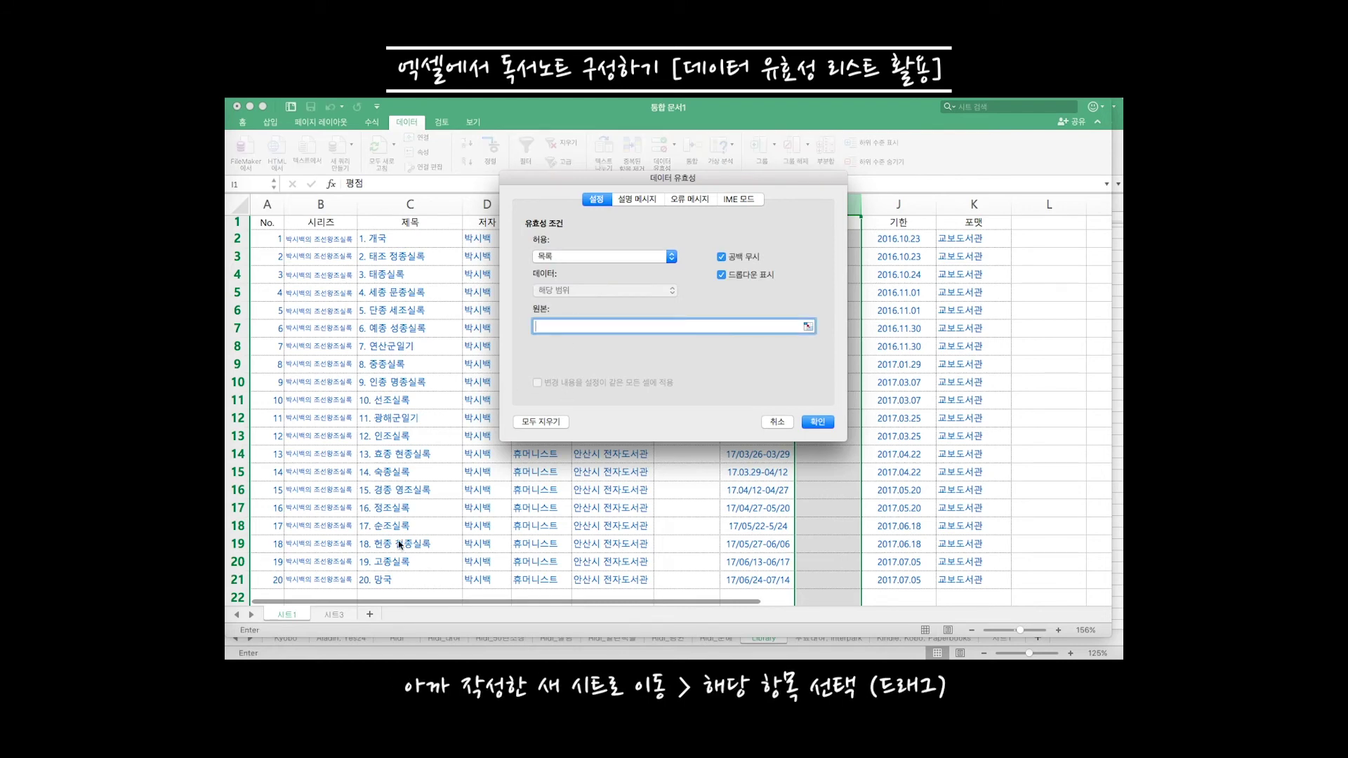
click(328, 616)
drag(460, 259, 458, 293)
Confirm the star-rating validation and pick ★★★ for cell I6 from its dropdown
click(818, 423)
click(832, 313)
click(867, 313)
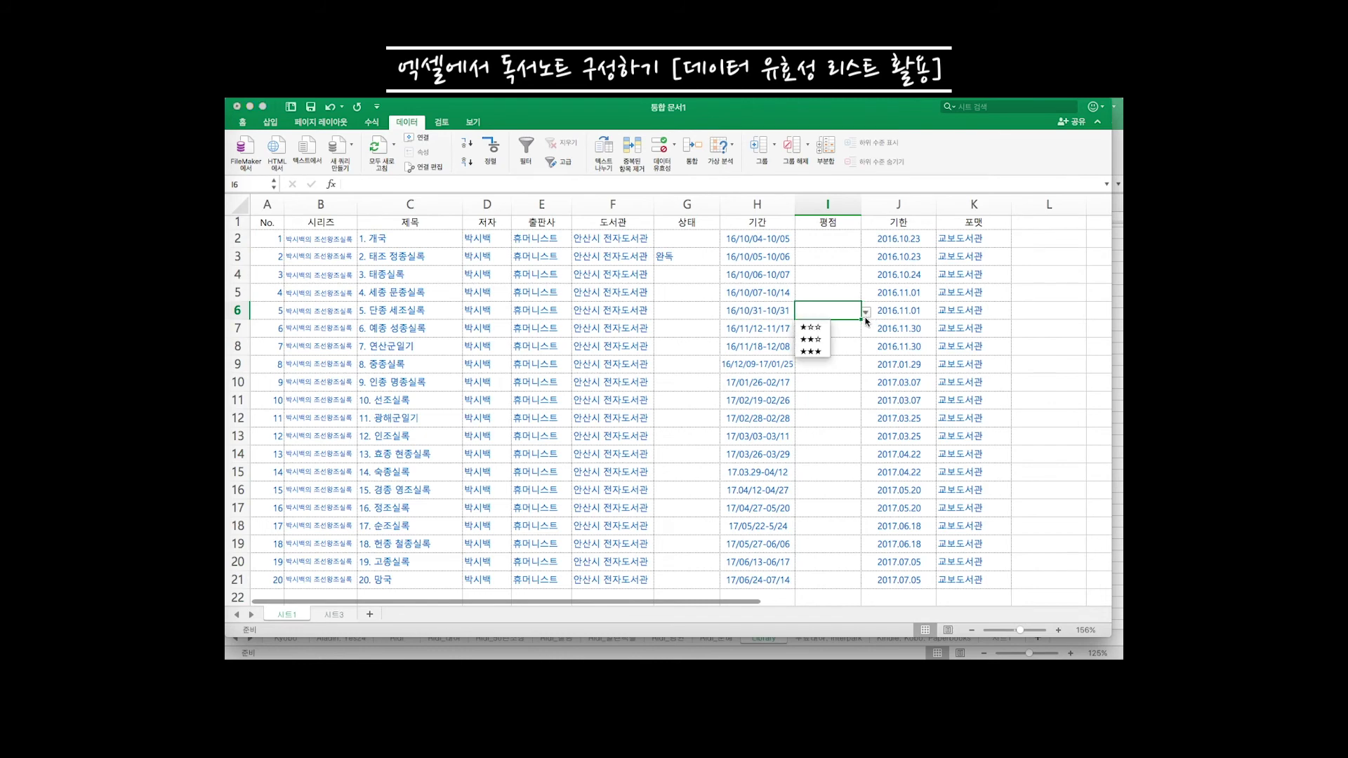
click(822, 352)
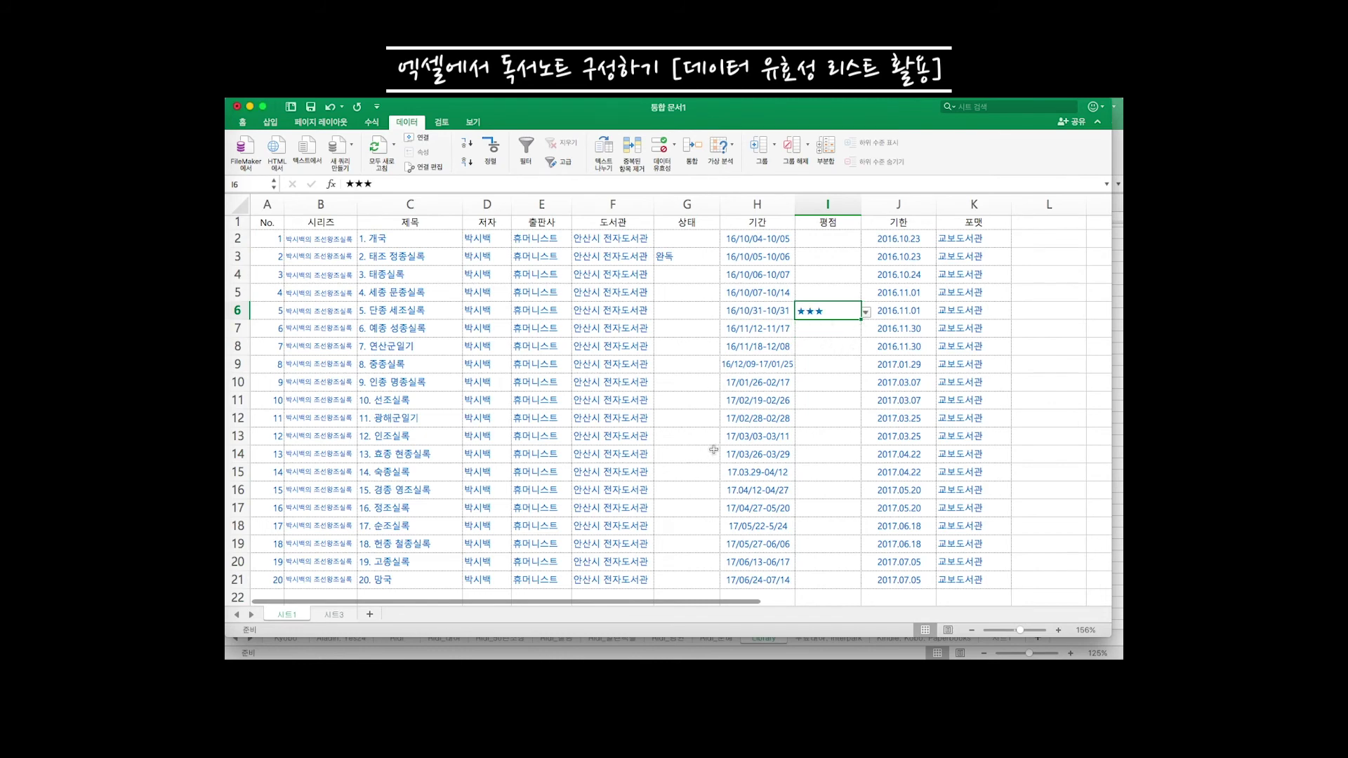
click(792, 414)
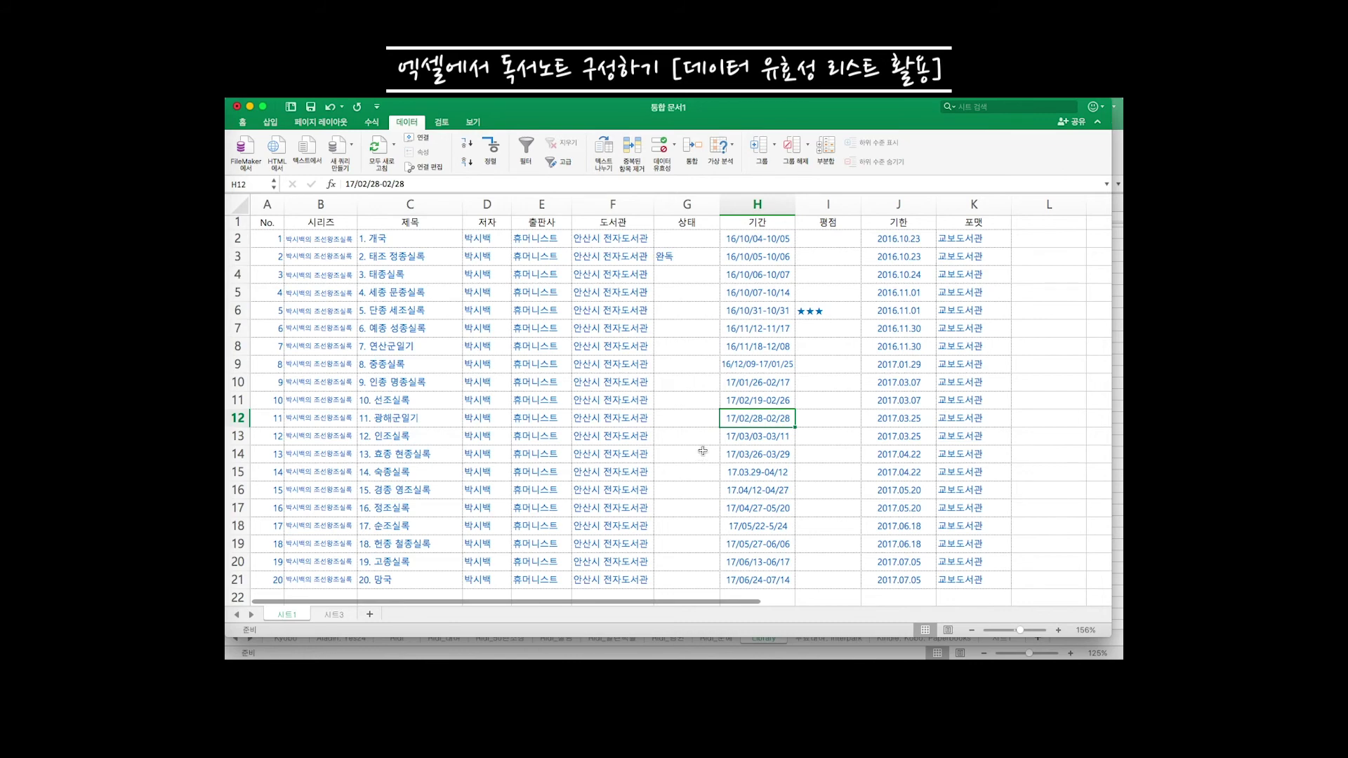
click(718, 346)
click(789, 326)
click(816, 312)
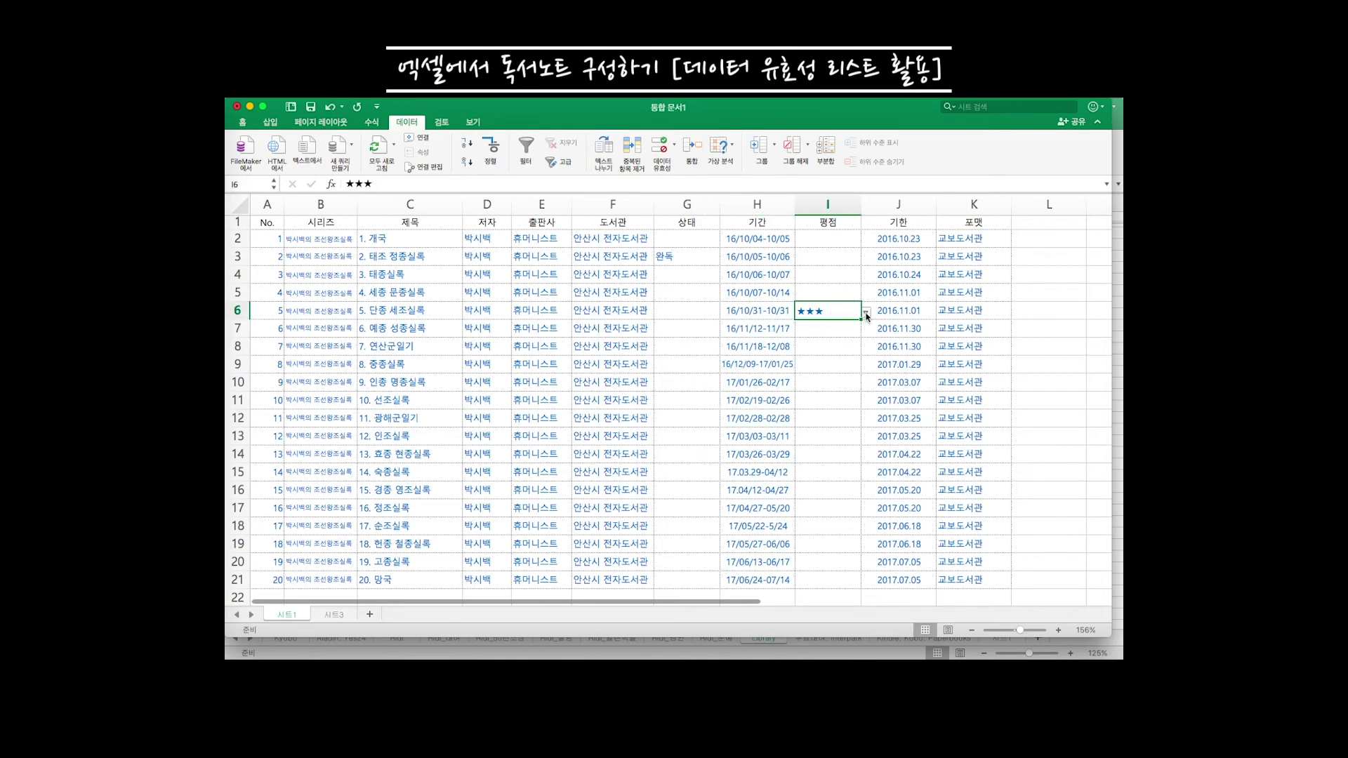